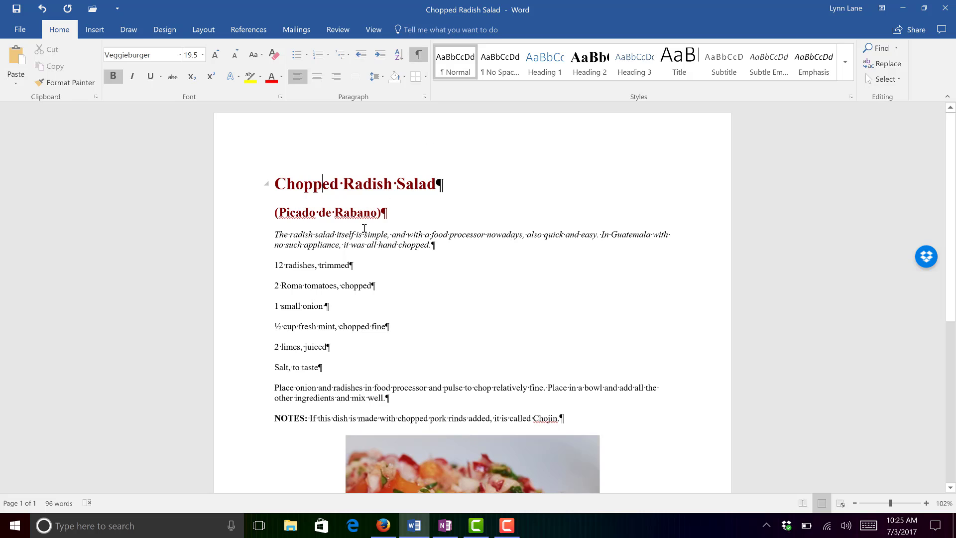
Step: Display the ruler above the document
{"action": "left_click", "coordinate": [342, 244]}
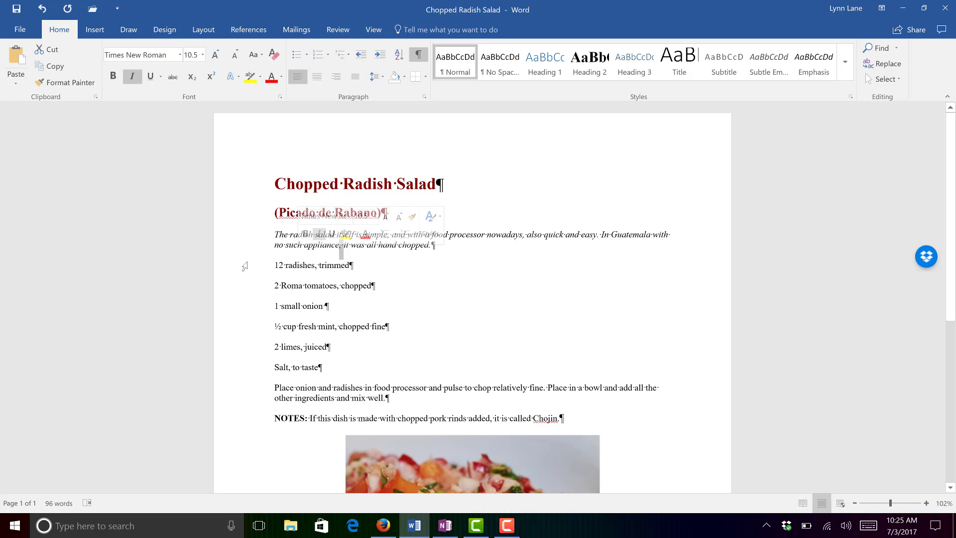
{"action": "double_click", "coordinate": [240, 248]}
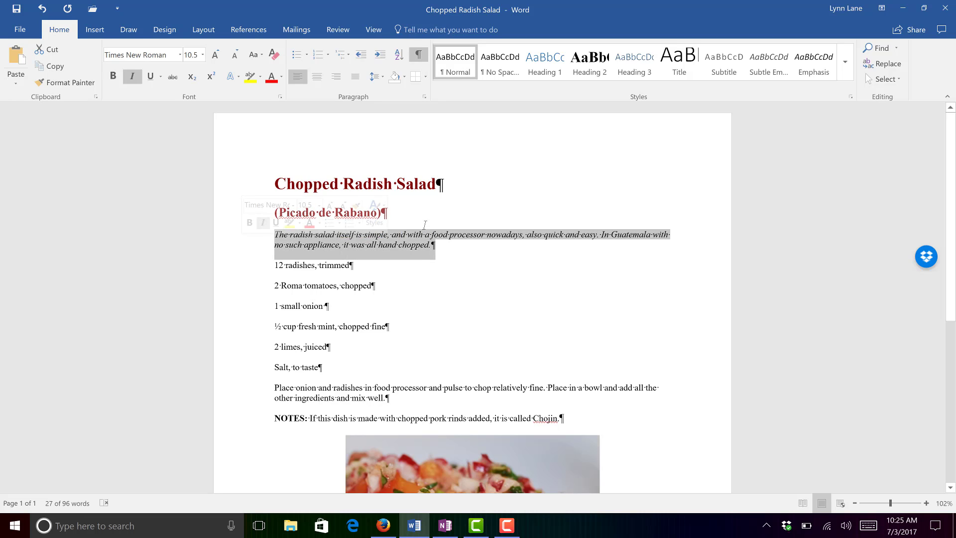
{"action": "left_click", "coordinate": [397, 244]}
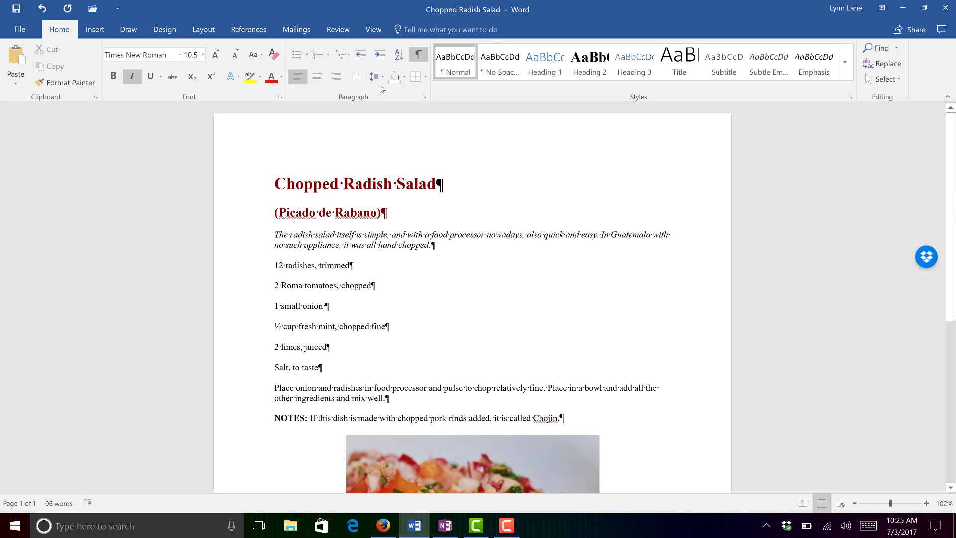
{"action": "left_click", "coordinate": [379, 31]}
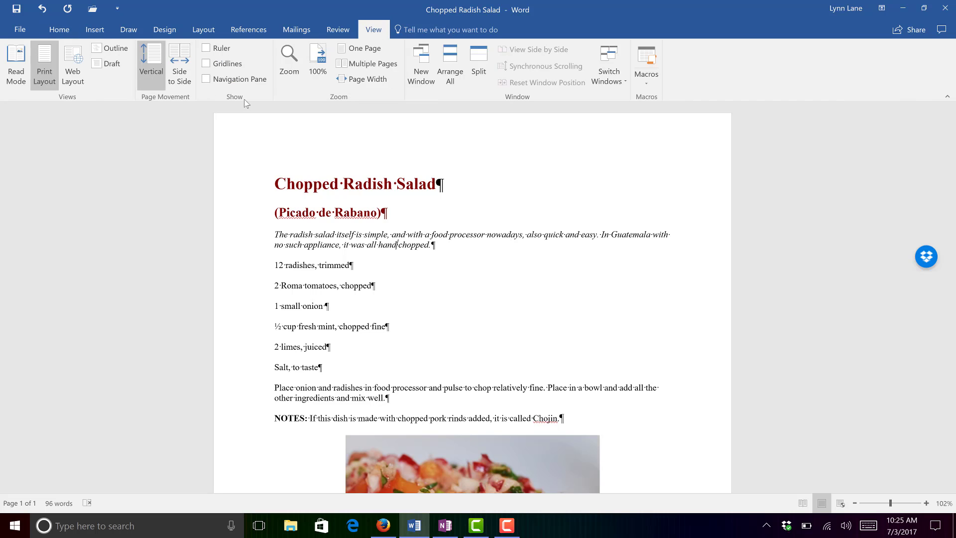
{"action": "left_click", "coordinate": [205, 50]}
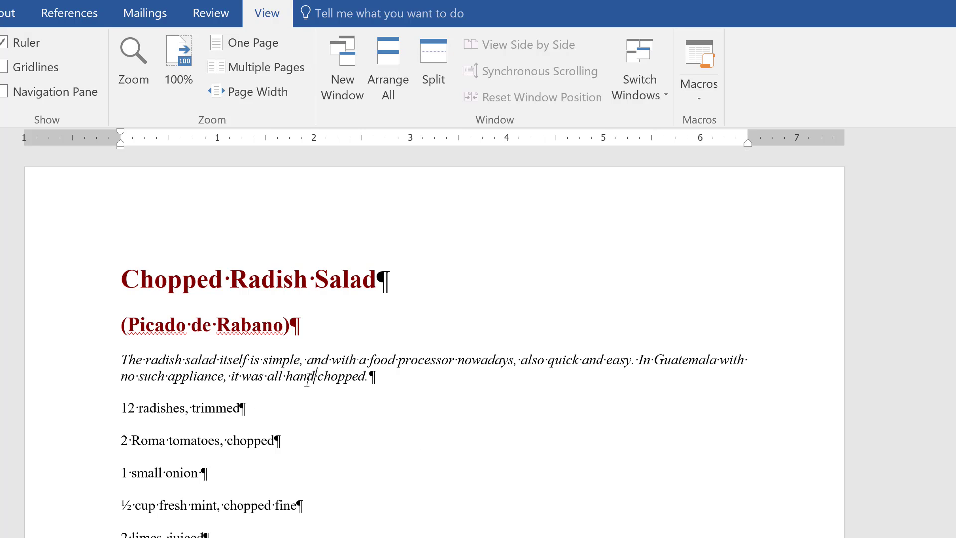
Step: Select the italic introduction paragraph and increase its indent one level
{"action": "double_click", "coordinate": [78, 380]}
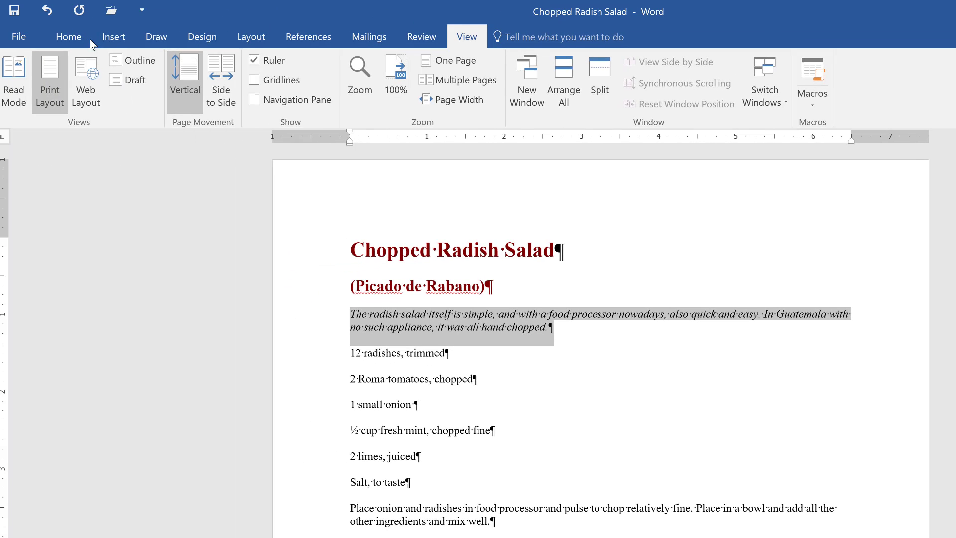
{"action": "left_click", "coordinate": [75, 37]}
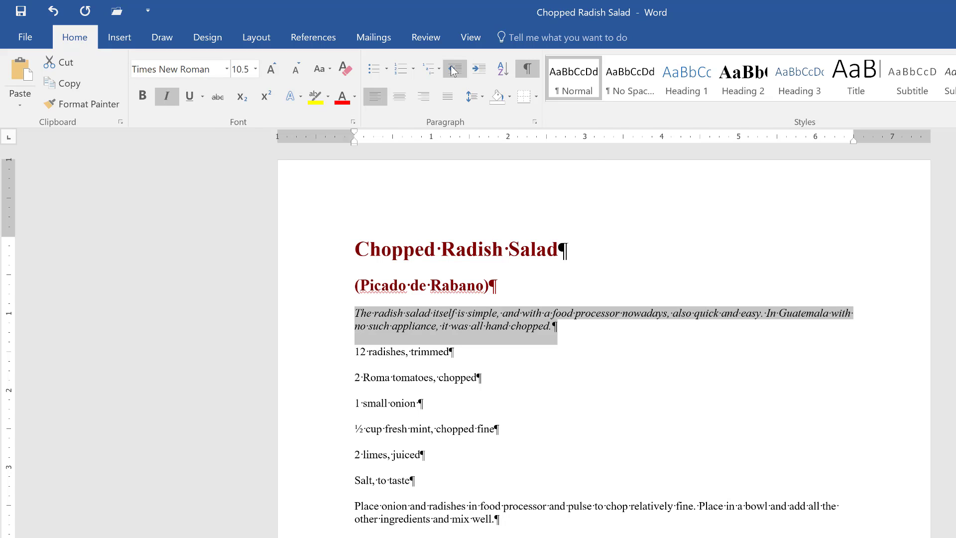
{"action": "left_click", "coordinate": [480, 70]}
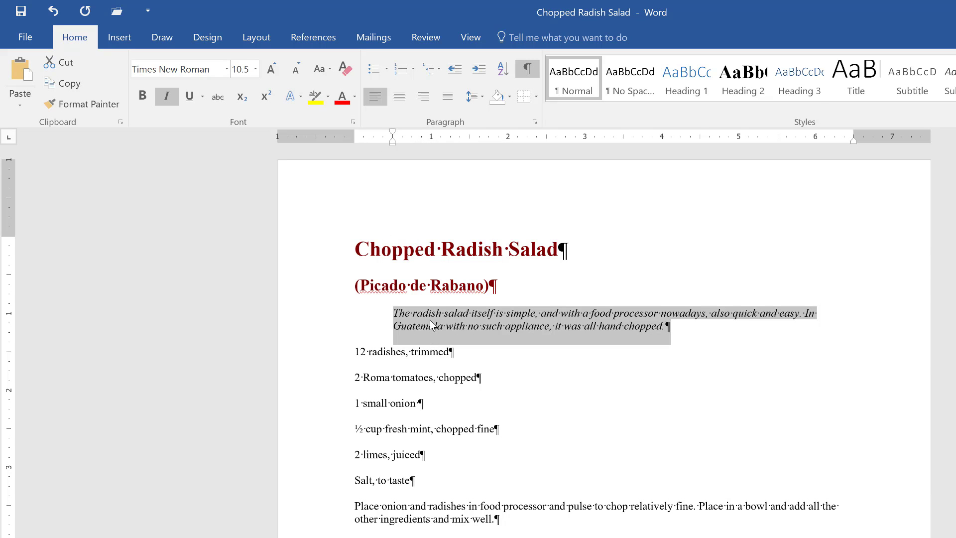
Step: Indent the first line of the introduction about another 0.5 inch using the ruler
{"action": "scroll", "coordinate": [432, 334], "scroll_direction": "down", "scroll_amount": 3}
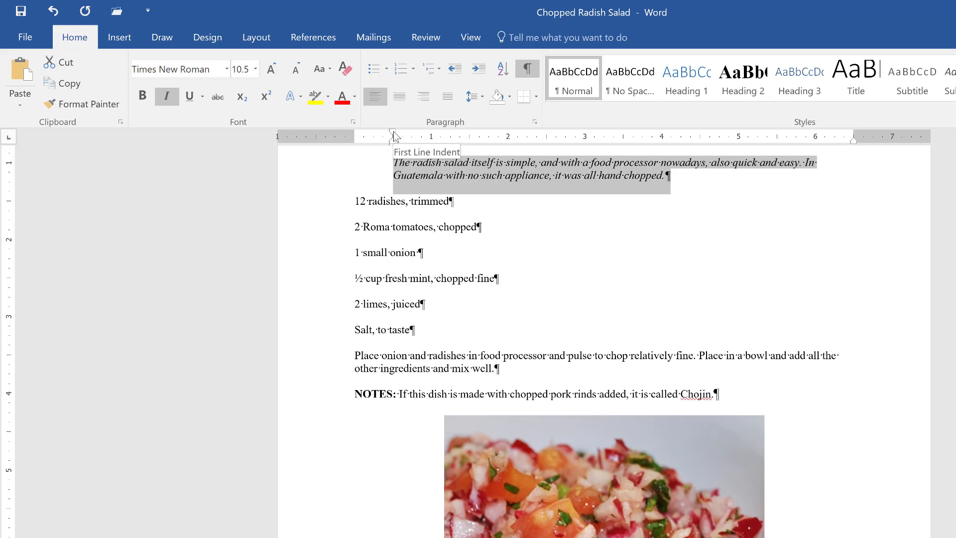
{"action": "left_click_drag", "start_coordinate": [394, 133], "coordinate": [433, 135]}
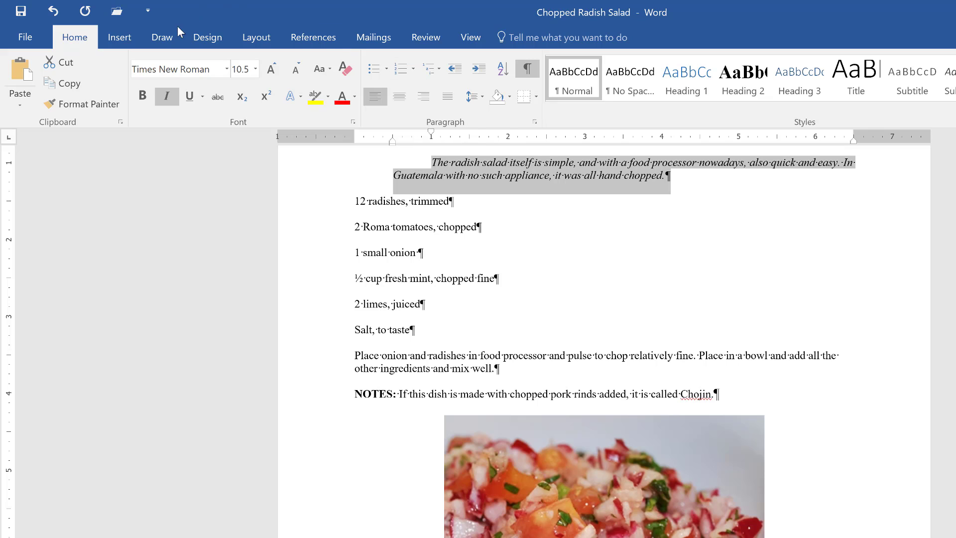
Step: In the Paragraph settings, set the introduction's left indent to 0"
{"action": "left_click", "coordinate": [535, 123]}
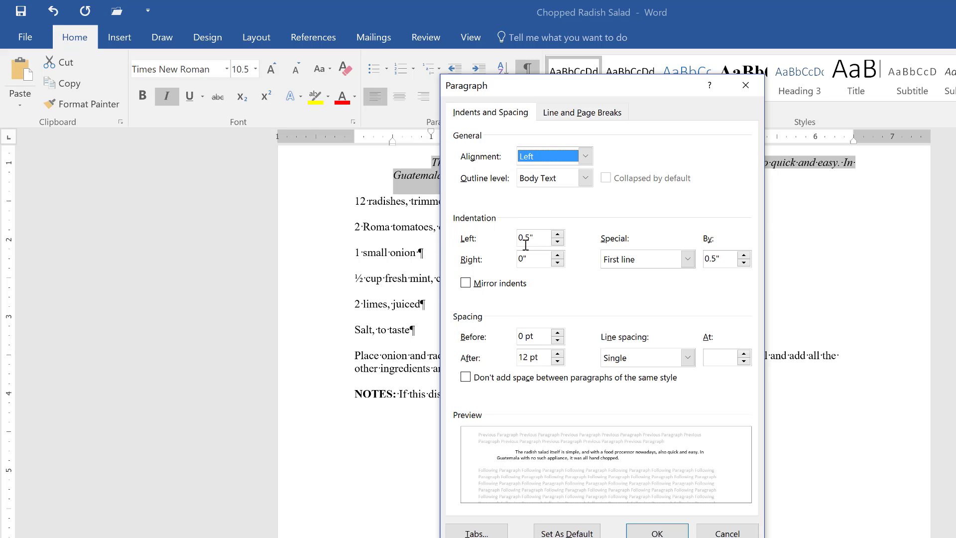
{"action": "left_click_drag", "start_coordinate": [543, 83], "coordinate": [602, 73]}
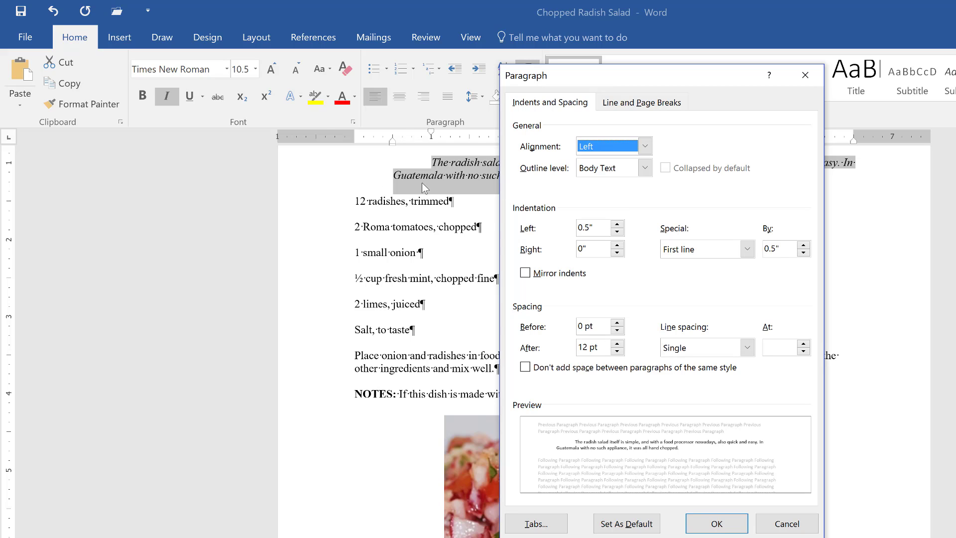
{"action": "left_click", "coordinate": [617, 231]}
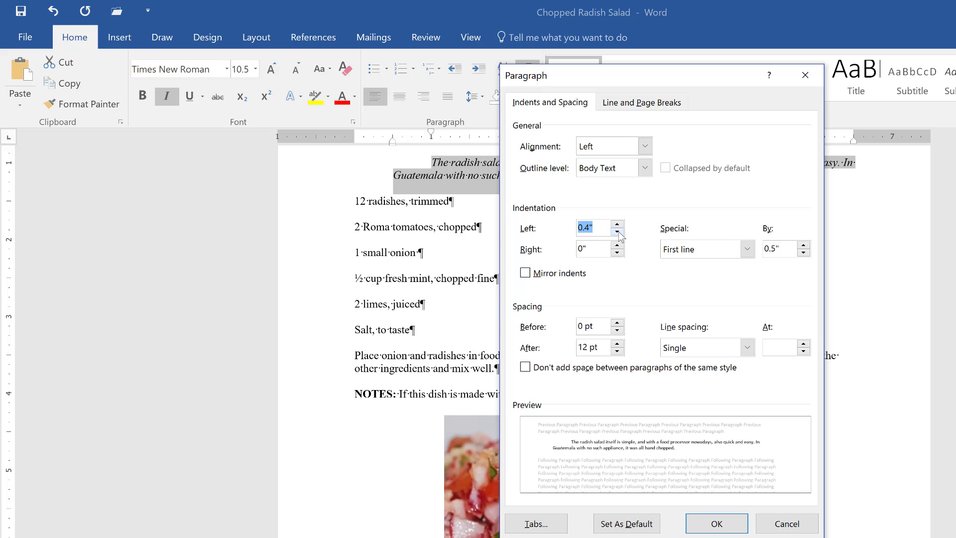
{"action": "left_click", "coordinate": [618, 232]}
{"action": "left_click", "coordinate": [618, 232]}
{"action": "left_click", "coordinate": [617, 232]}
{"action": "left_click", "coordinate": [618, 232]}
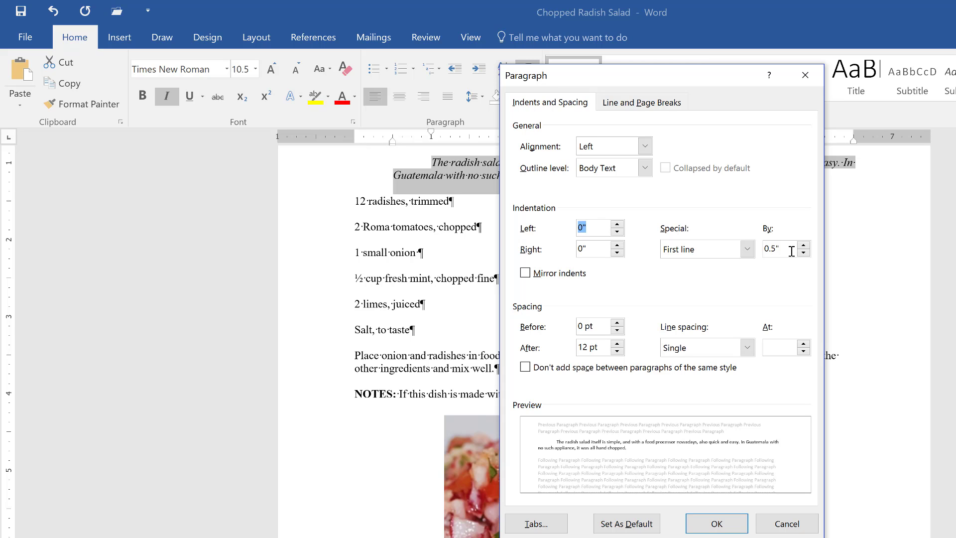
{"action": "left_click", "coordinate": [715, 523]}
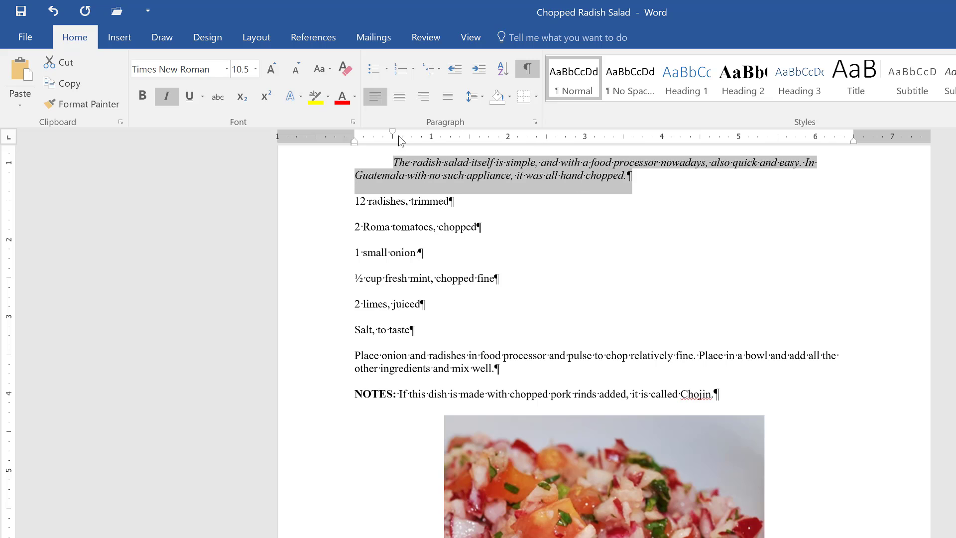
Step: Change the introduction's special indent from first line to Hanging
{"action": "left_click", "coordinate": [534, 122]}
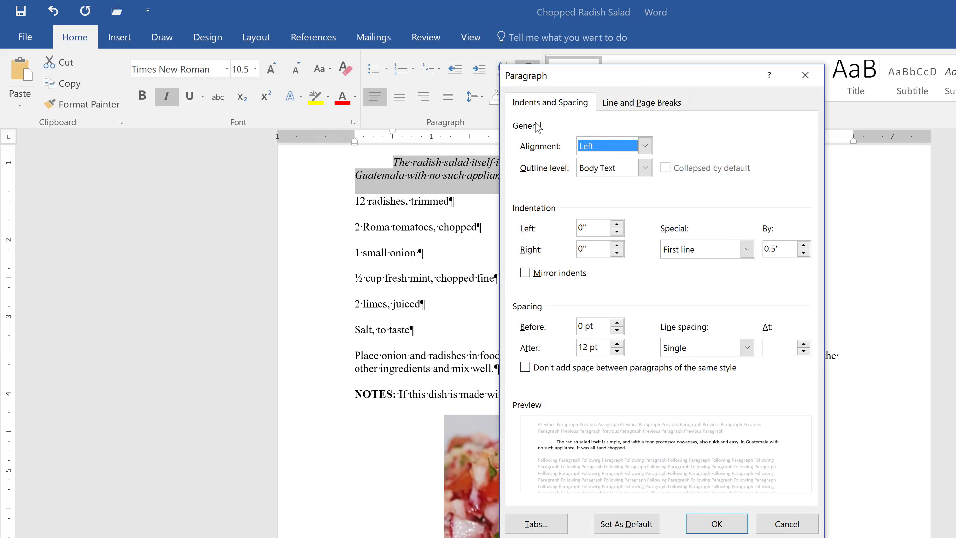
{"action": "left_click", "coordinate": [748, 249]}
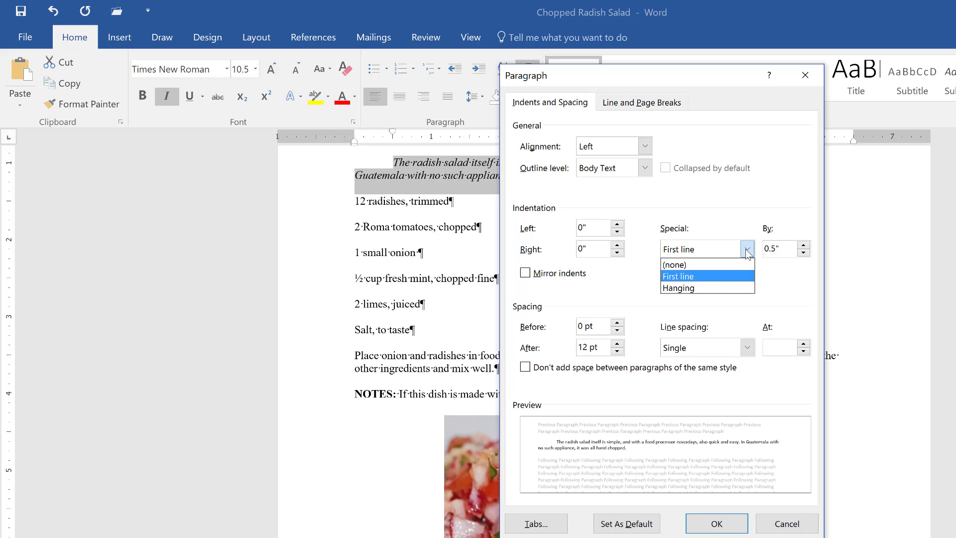
{"action": "left_click", "coordinate": [724, 287]}
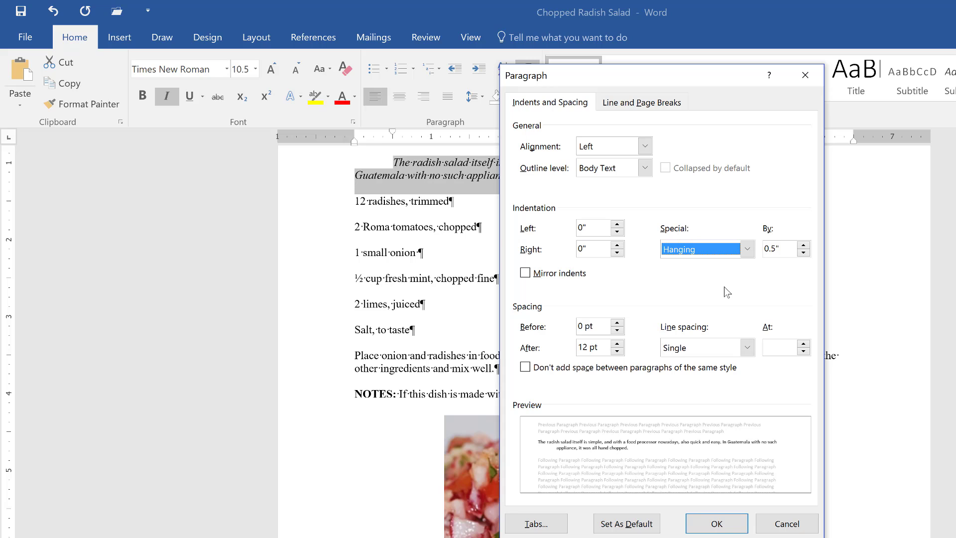
{"action": "left_click", "coordinate": [719, 521]}
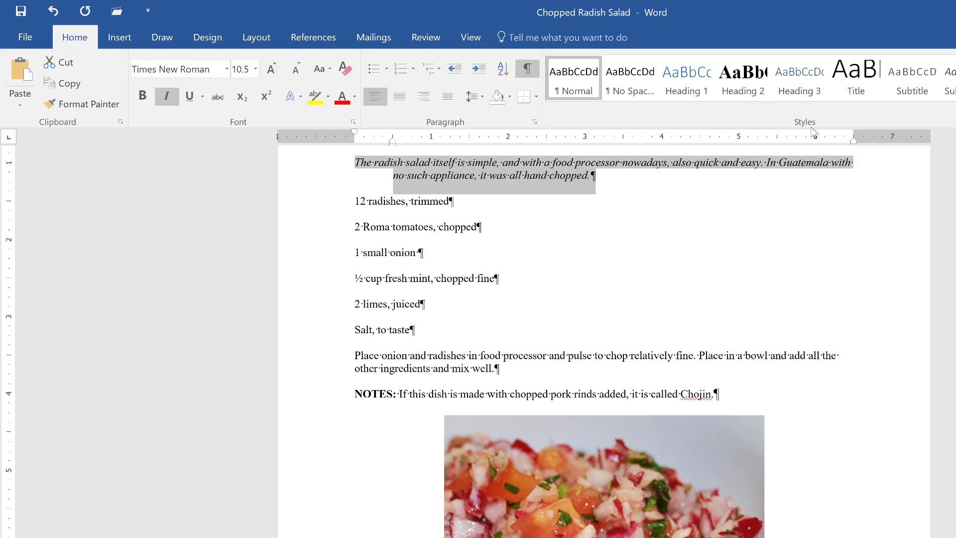
Step: Use the ruler's indent markers to give the introduction left and right indents of 1 inch
{"action": "left_click_drag", "start_coordinate": [854, 143], "coordinate": [817, 144]}
{"action": "left_click_drag", "start_coordinate": [790, 147], "coordinate": [777, 146]}
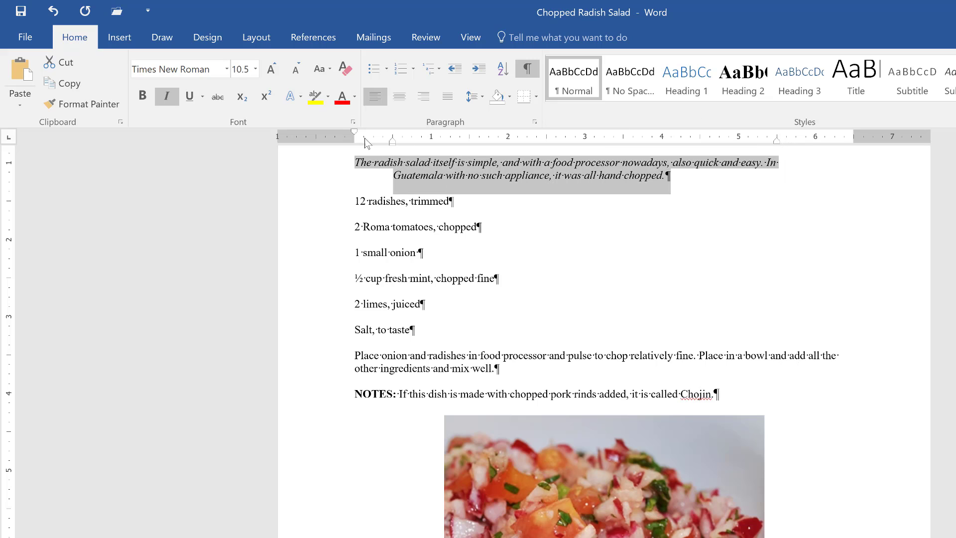
{"action": "left_click_drag", "start_coordinate": [351, 133], "coordinate": [397, 136]}
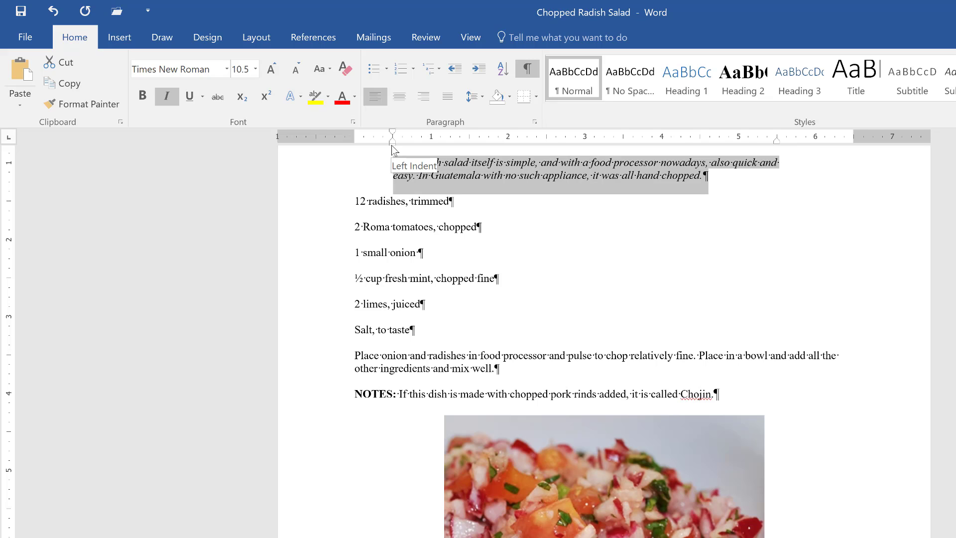
{"action": "left_click", "coordinate": [392, 145]}
{"action": "left_click_drag", "start_coordinate": [393, 144], "coordinate": [431, 144]}
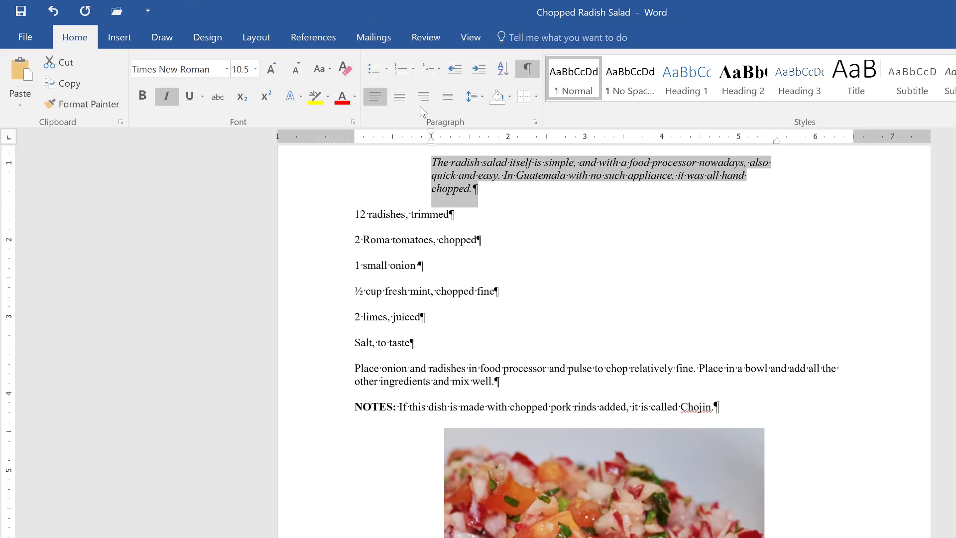
Step: Set the introduction's line spacing to 2.0
{"action": "left_click", "coordinate": [483, 97]}
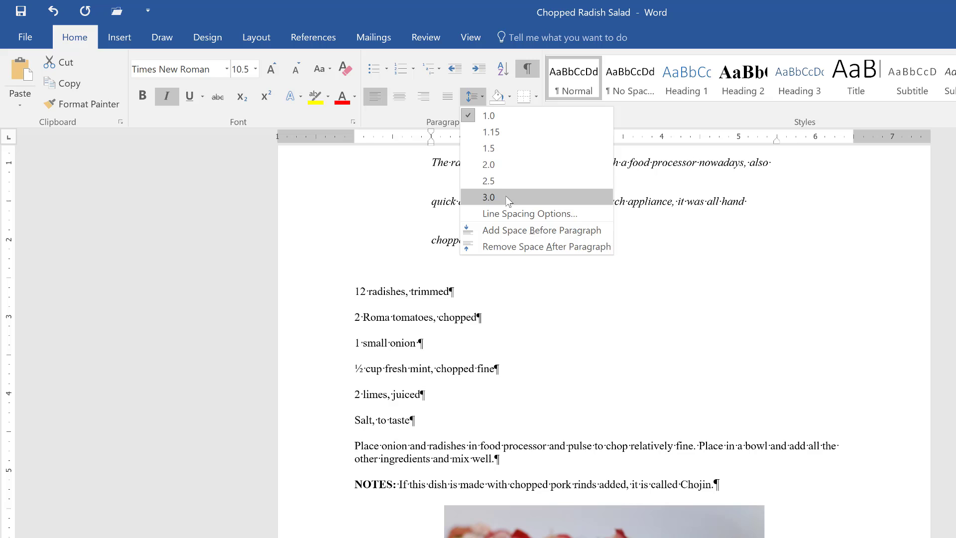
{"action": "left_click", "coordinate": [504, 159]}
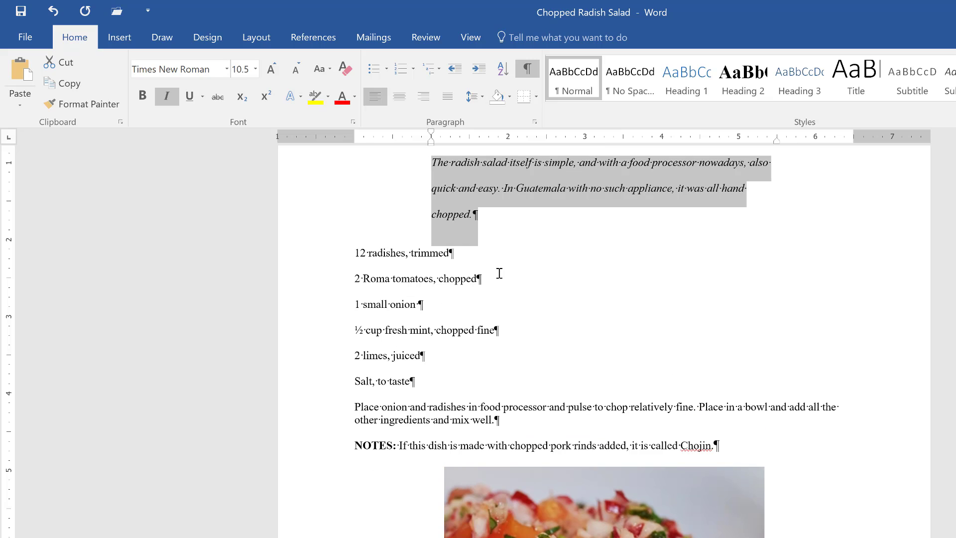
Step: Reselect the introduction and set its line spacing to Single in the Paragraph settings
{"action": "left_click", "coordinate": [335, 180]}
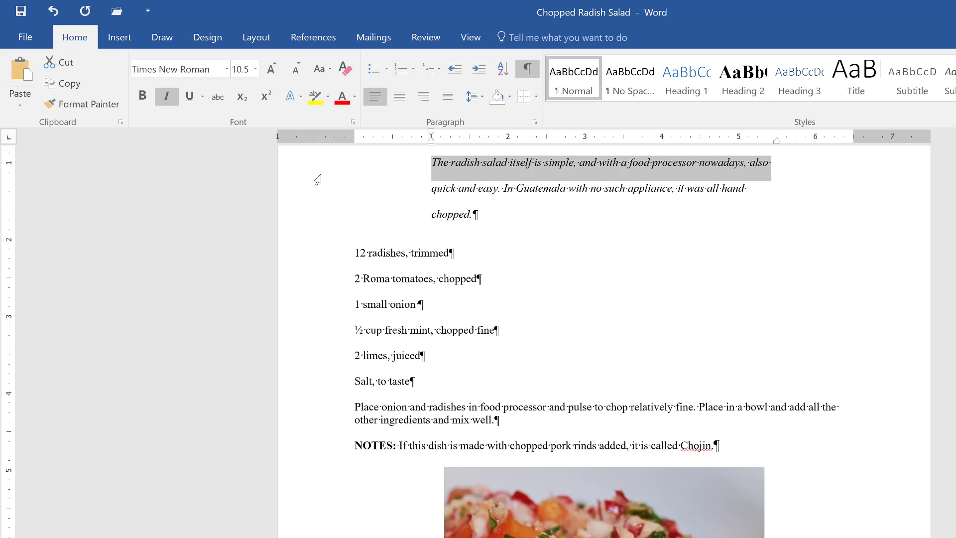
{"action": "double_click", "coordinate": [305, 217]}
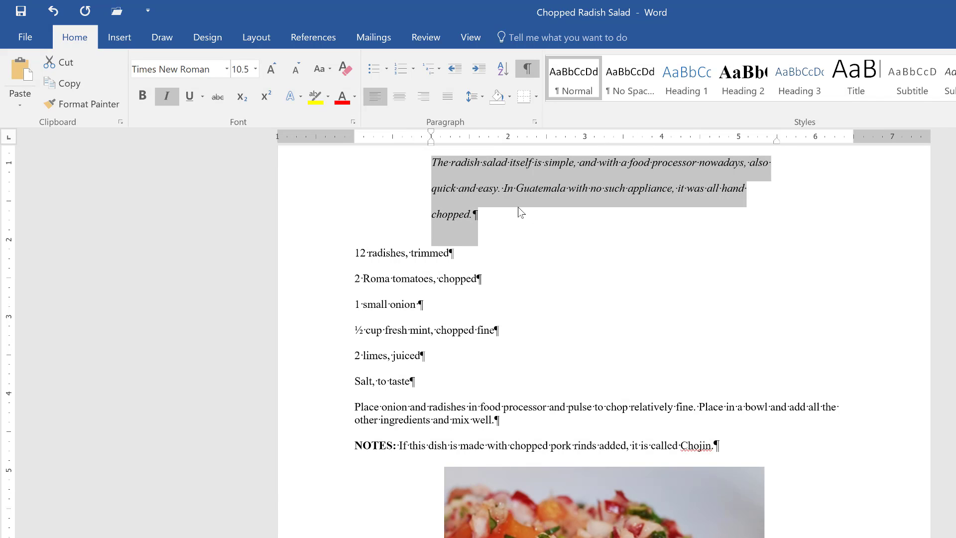
{"action": "left_click", "coordinate": [535, 123]}
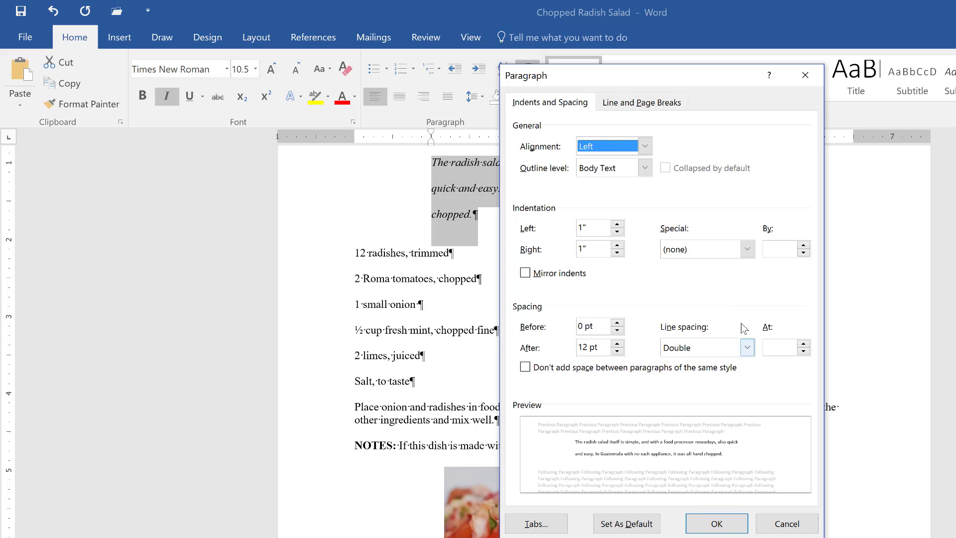
{"action": "left_click", "coordinate": [748, 347]}
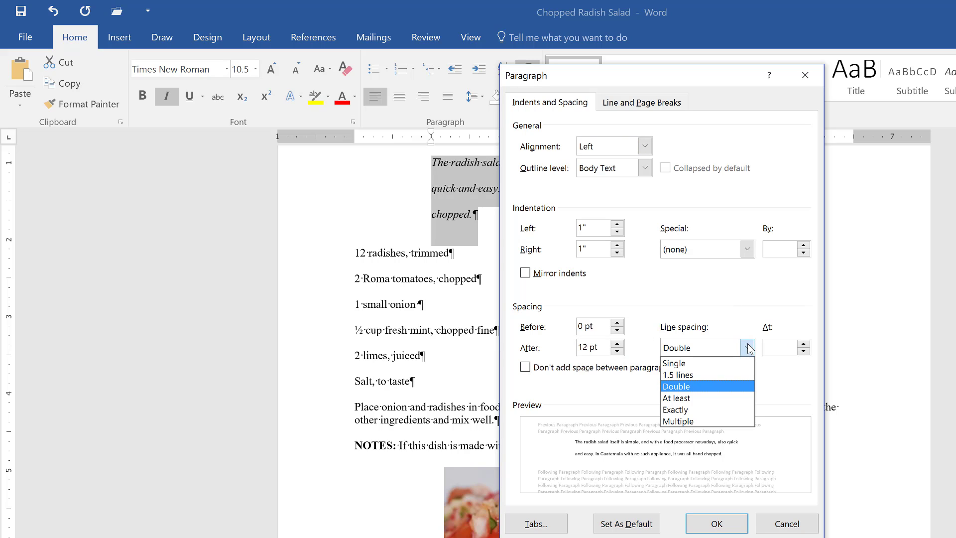
{"action": "left_click", "coordinate": [709, 363]}
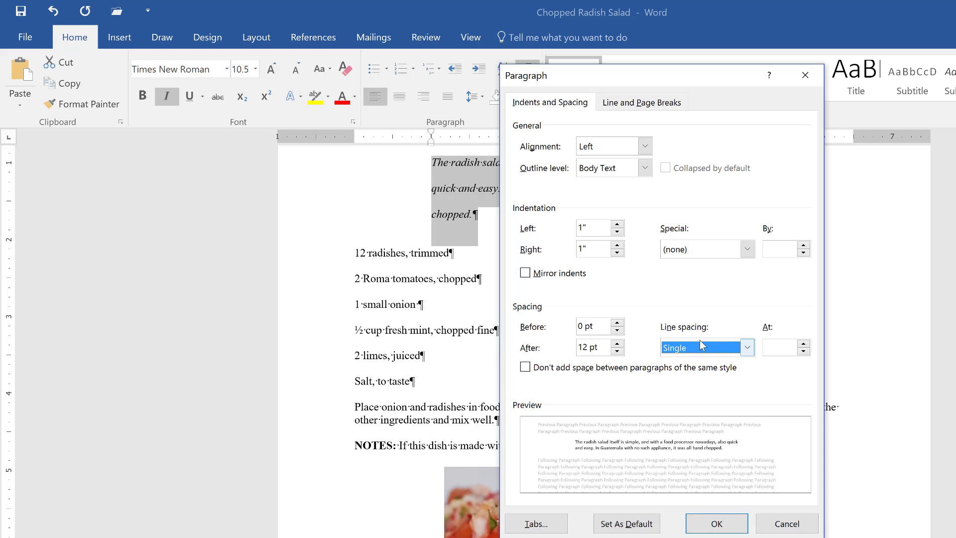
{"action": "left_click", "coordinate": [747, 348]}
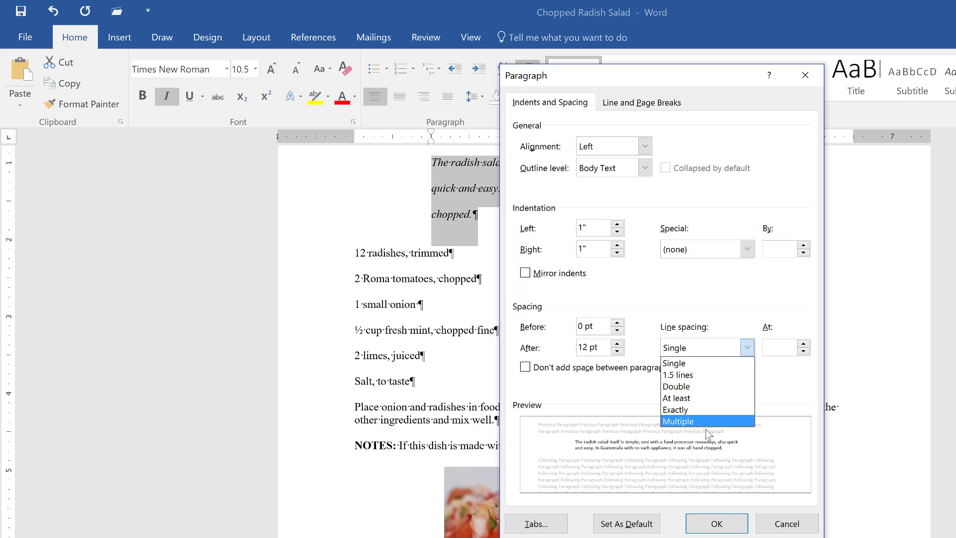
{"action": "left_click", "coordinate": [706, 423]}
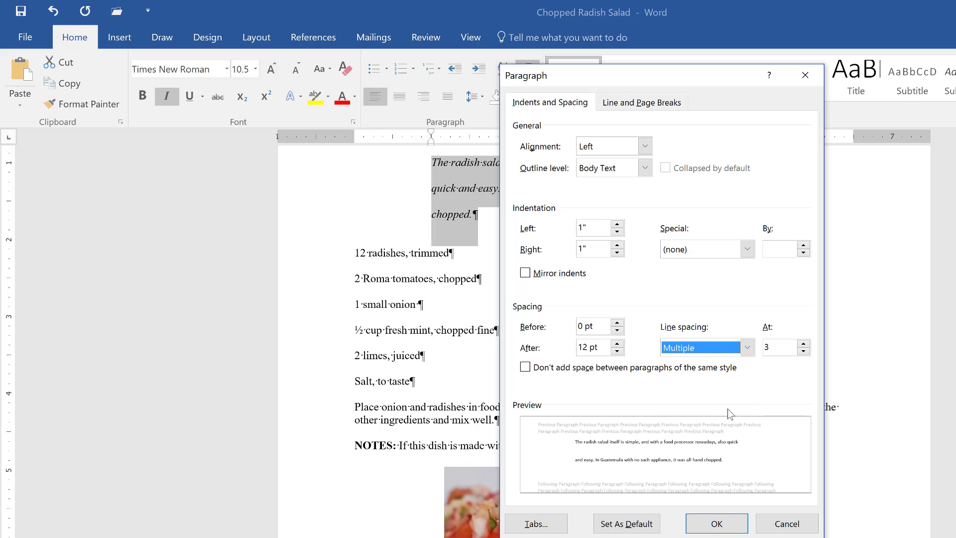
{"action": "left_click", "coordinate": [747, 347]}
{"action": "left_click", "coordinate": [719, 367]}
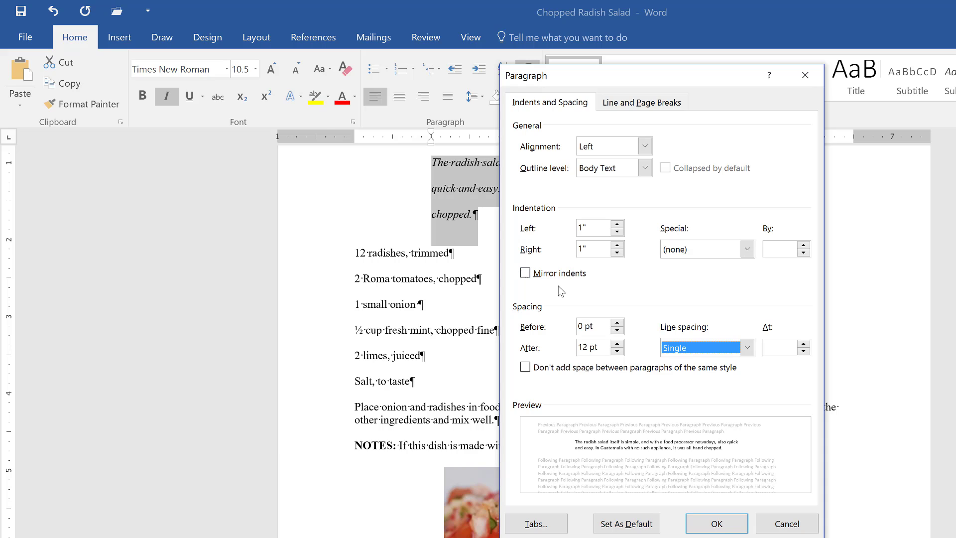
Step: Set the spacing before the introduction paragraph to 10.5 pt and apply
{"action": "left_click", "coordinate": [623, 321]}
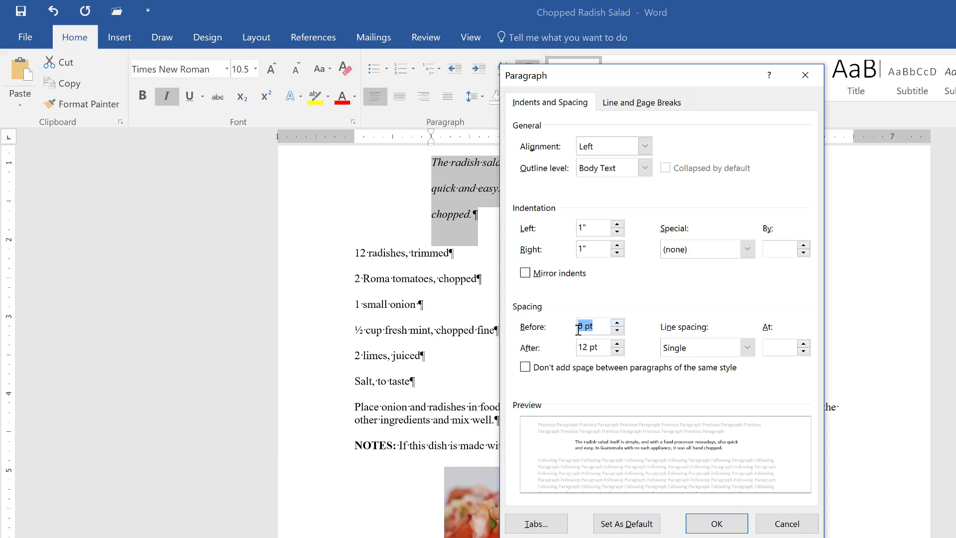
{"action": "type", "text": "10.5"}
{"action": "left_click", "coordinate": [699, 519]}
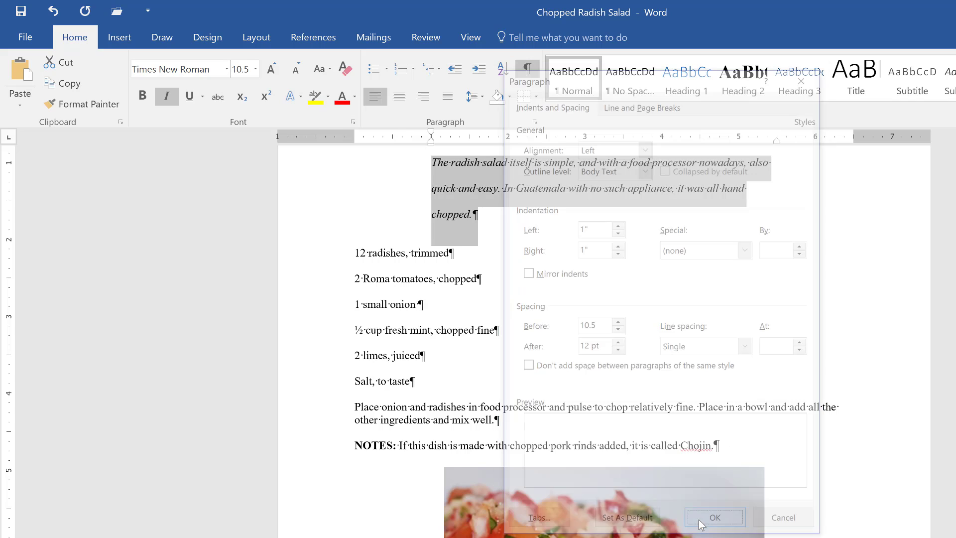
{"action": "scroll", "coordinate": [366, 208], "scroll_direction": "up", "scroll_amount": 2}
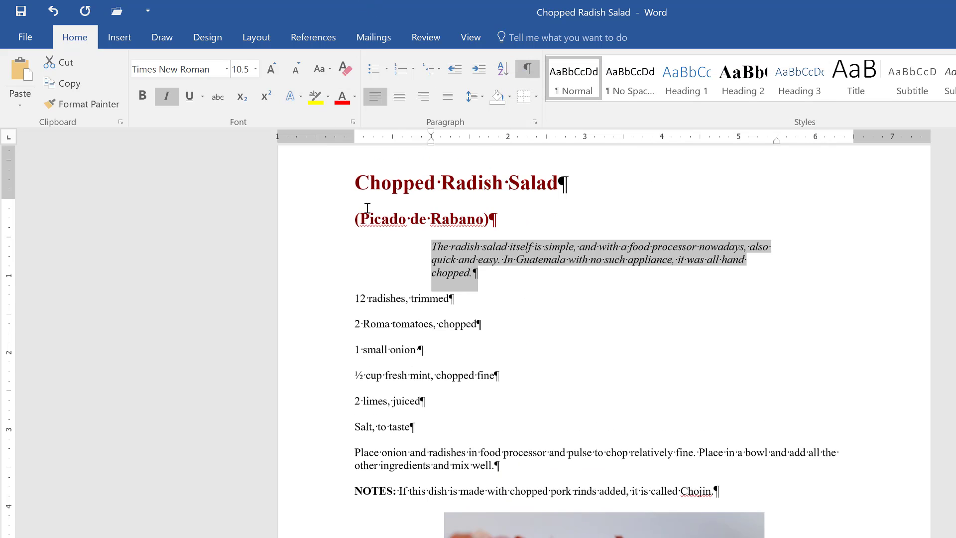
{"action": "scroll", "coordinate": [367, 208], "scroll_direction": "up", "scroll_amount": 1}
{"action": "left_click", "coordinate": [324, 290]}
{"action": "left_click", "coordinate": [435, 290]}
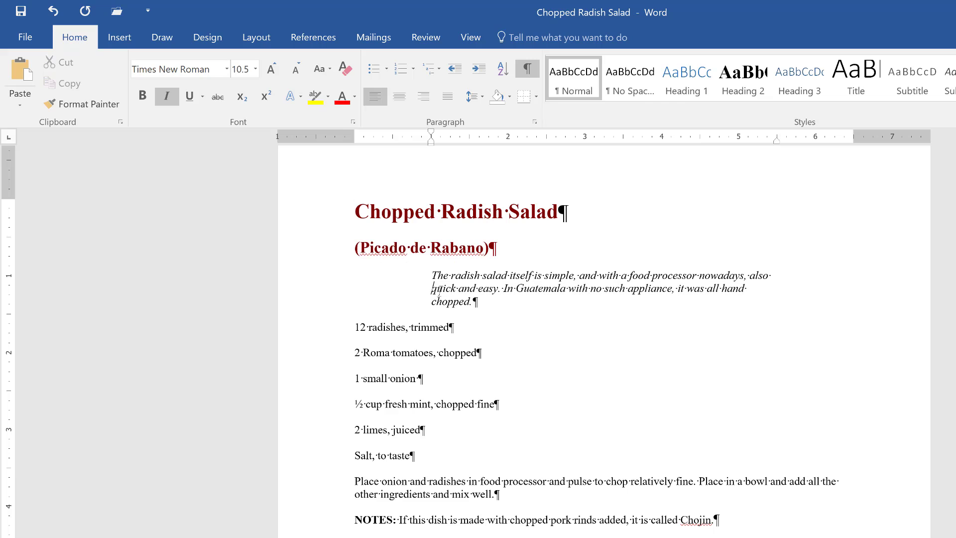
{"action": "triple_click", "coordinate": [438, 290]}
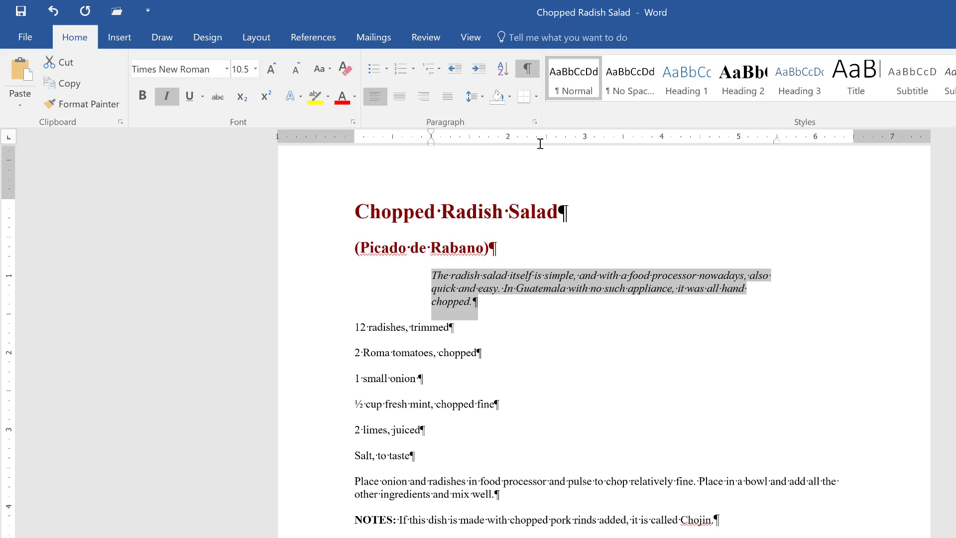
{"action": "left_click", "coordinate": [538, 123]}
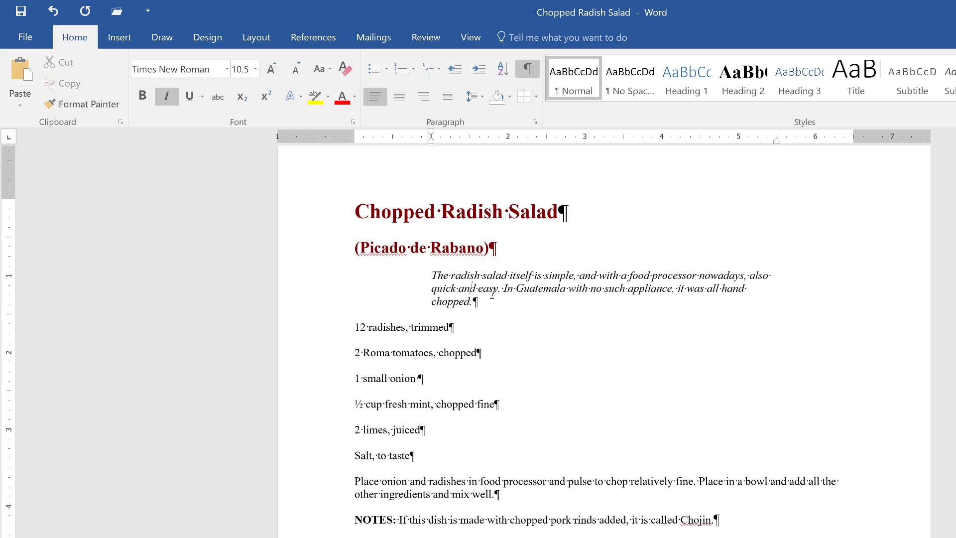
{"action": "left_click", "coordinate": [497, 275]}
Step: Apply the multicoloured picture bullet from the Bullet Library to the six ingredient lines
{"action": "left_click_drag", "start_coordinate": [331, 335], "coordinate": [337, 461]}
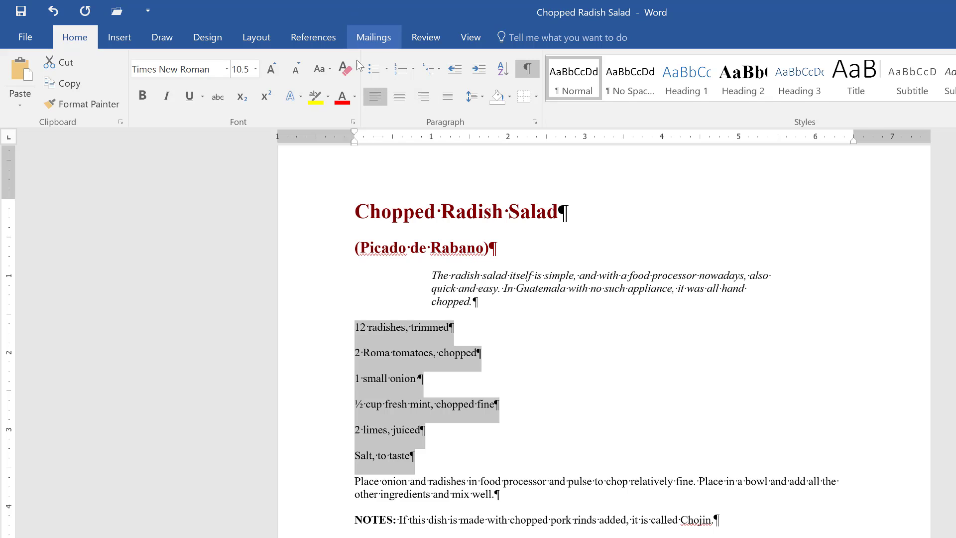
{"action": "left_click", "coordinate": [387, 71]}
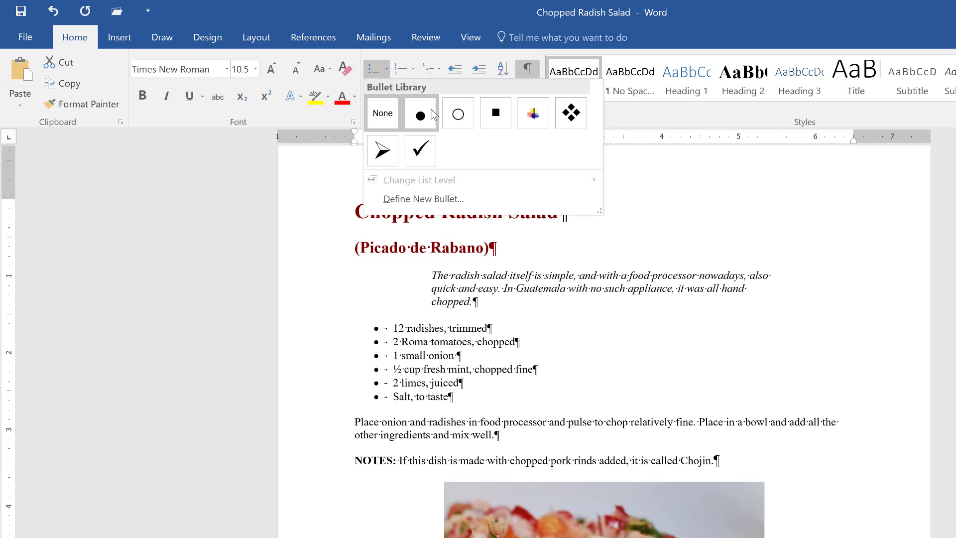
{"action": "left_click", "coordinate": [532, 113]}
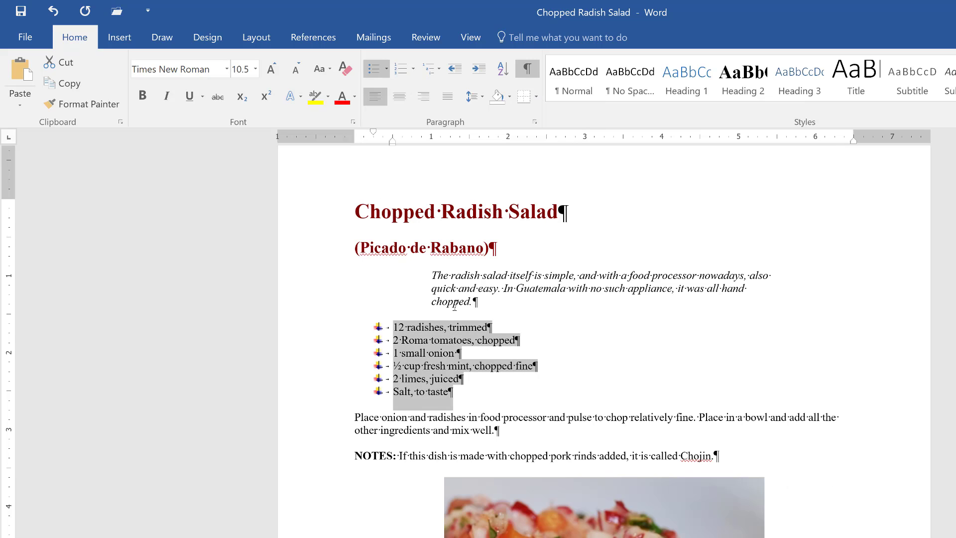
Step: Turn off 'Don't add space between paragraphs of the same style' for the ingredient list in the Paragraph settings
{"action": "left_click", "coordinate": [535, 122]}
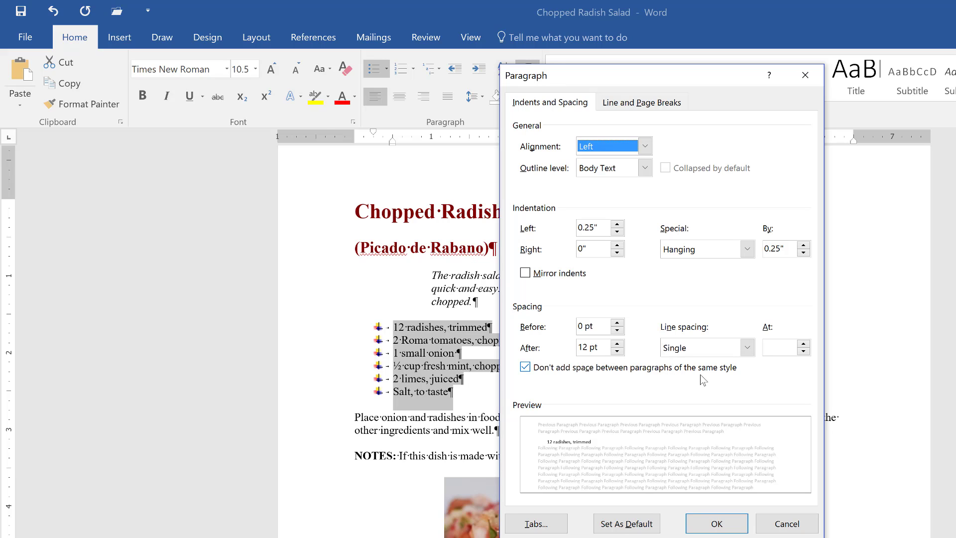
{"action": "left_click", "coordinate": [525, 366]}
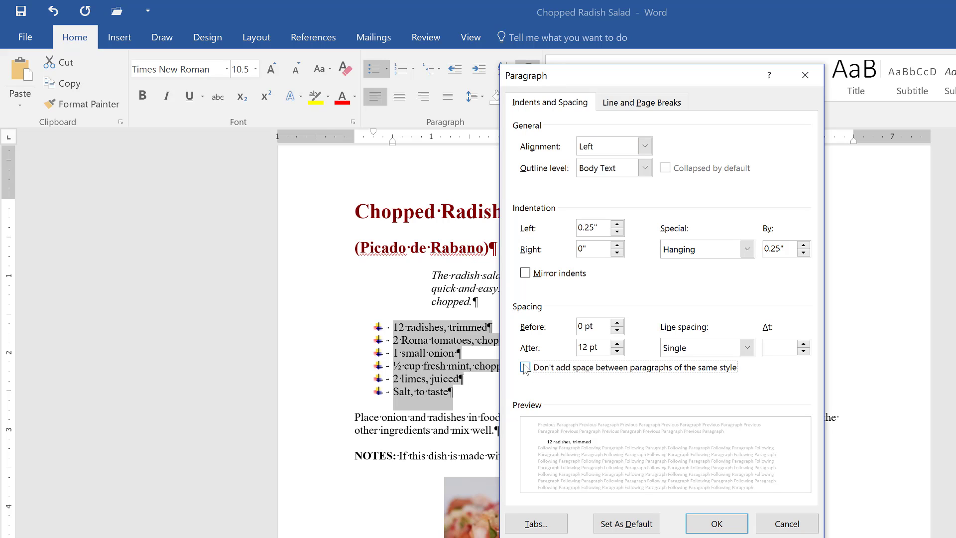
{"action": "left_click", "coordinate": [709, 520]}
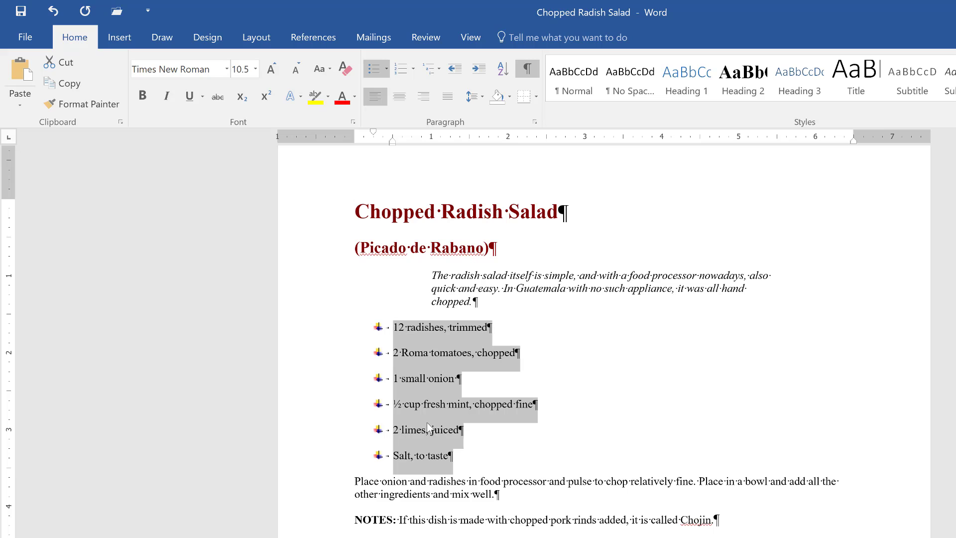
Step: Hide formatting marks and define a new bullet using the ∂ character from the Symbol font
{"action": "left_click", "coordinate": [530, 72]}
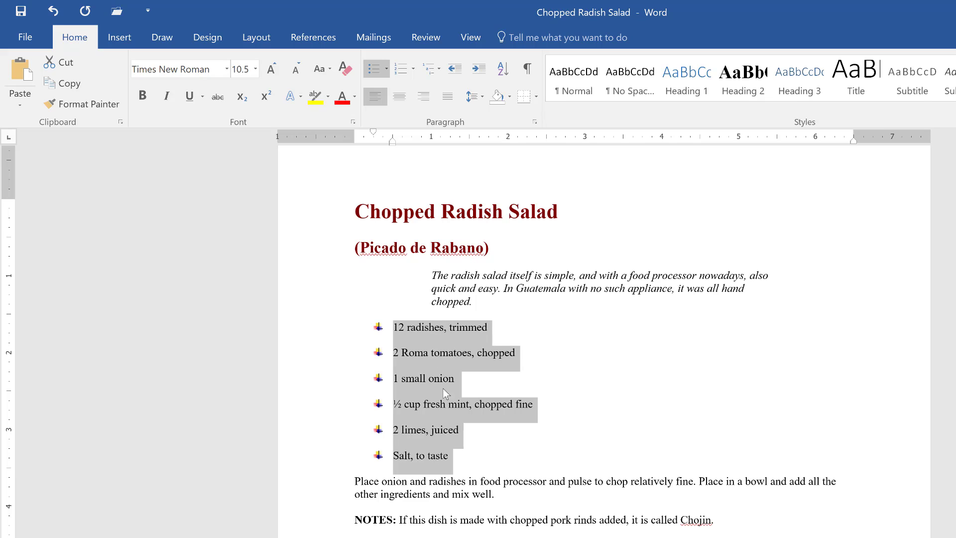
{"action": "left_click", "coordinate": [387, 70]}
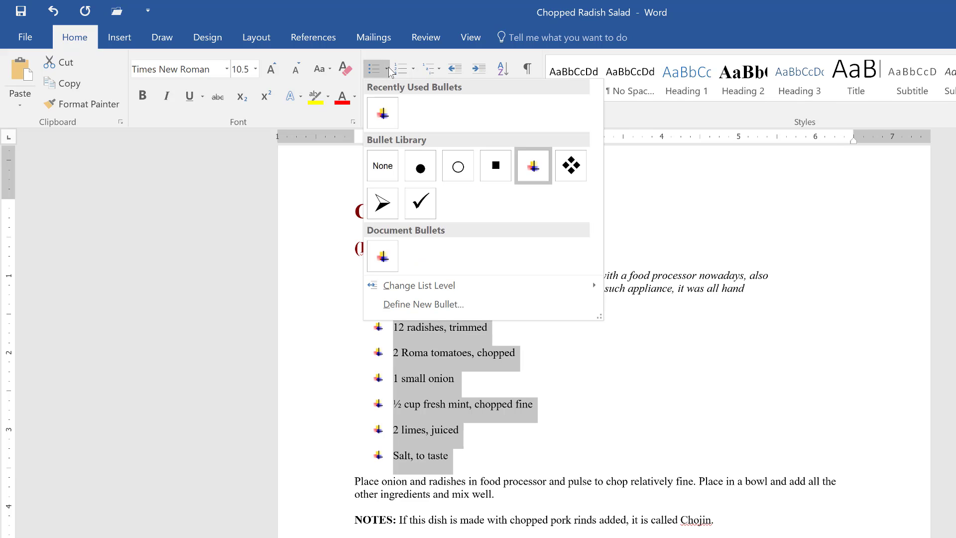
{"action": "left_click", "coordinate": [429, 307]}
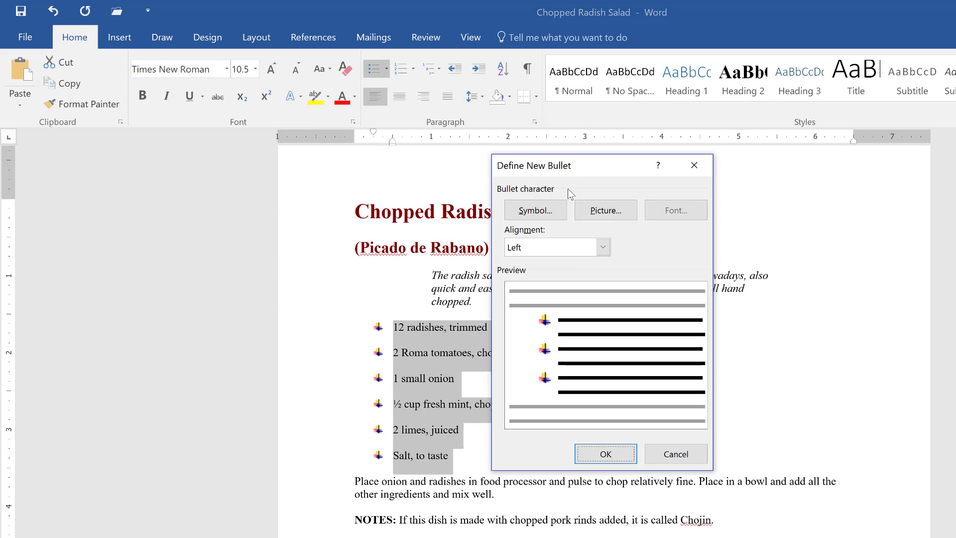
{"action": "left_click", "coordinate": [535, 211]}
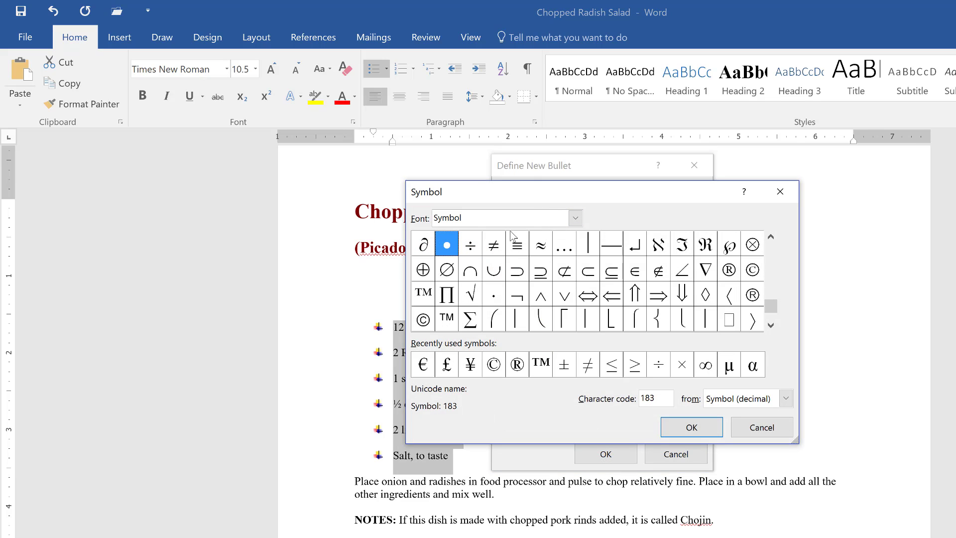
{"action": "left_click", "coordinate": [429, 247]}
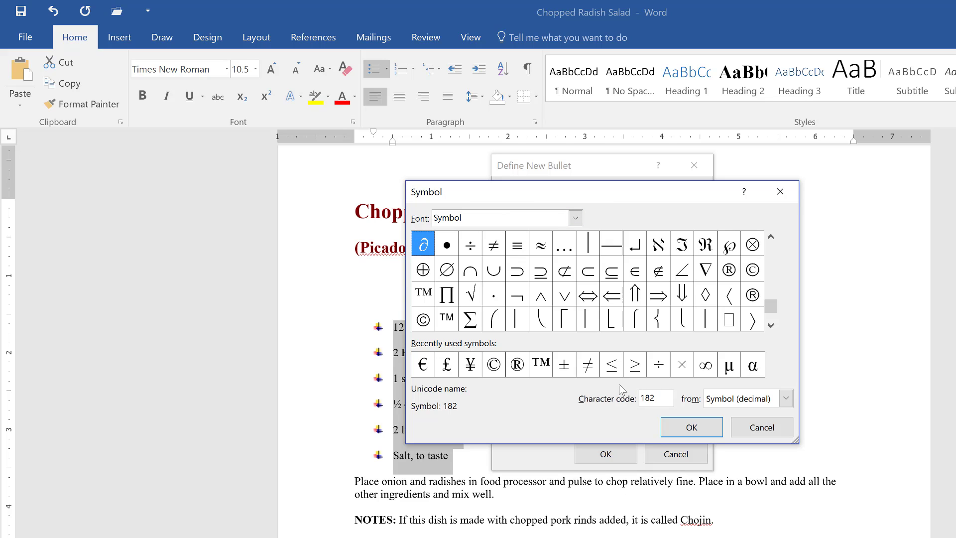
{"action": "left_click", "coordinate": [692, 427]}
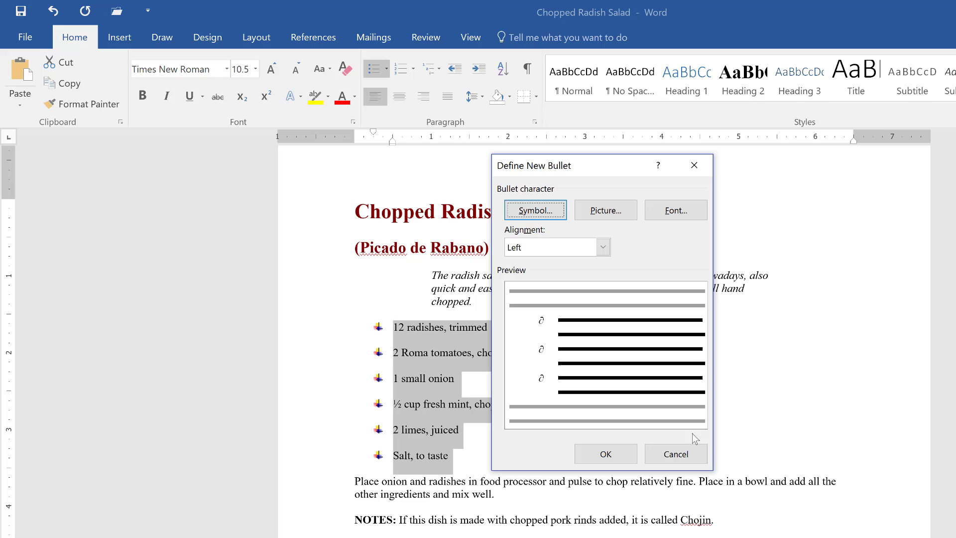
Step: Set the new bullet's font to Bold, 14 pt and orange, and apply the bullet to the ingredients
{"action": "left_click", "coordinate": [607, 247]}
{"action": "left_click", "coordinate": [607, 247]}
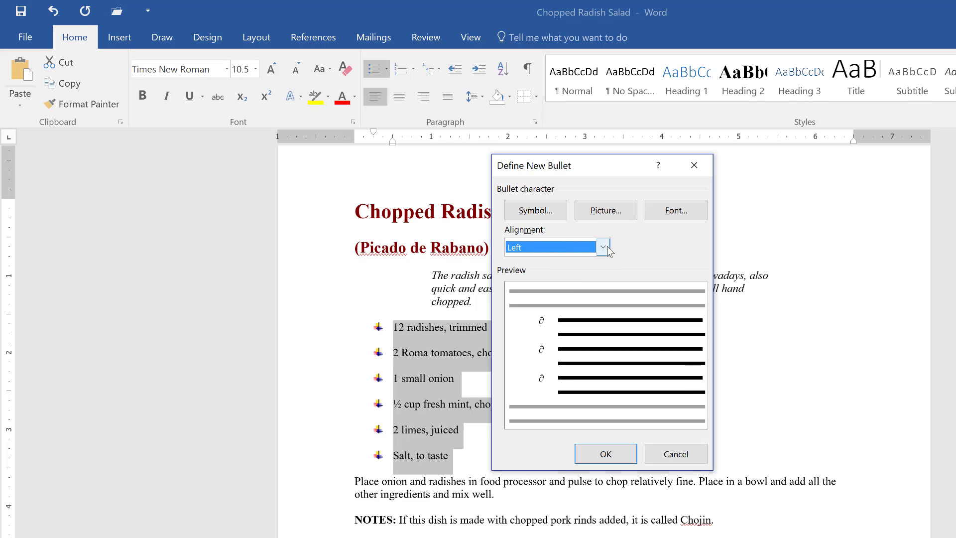
{"action": "left_click", "coordinate": [681, 212]}
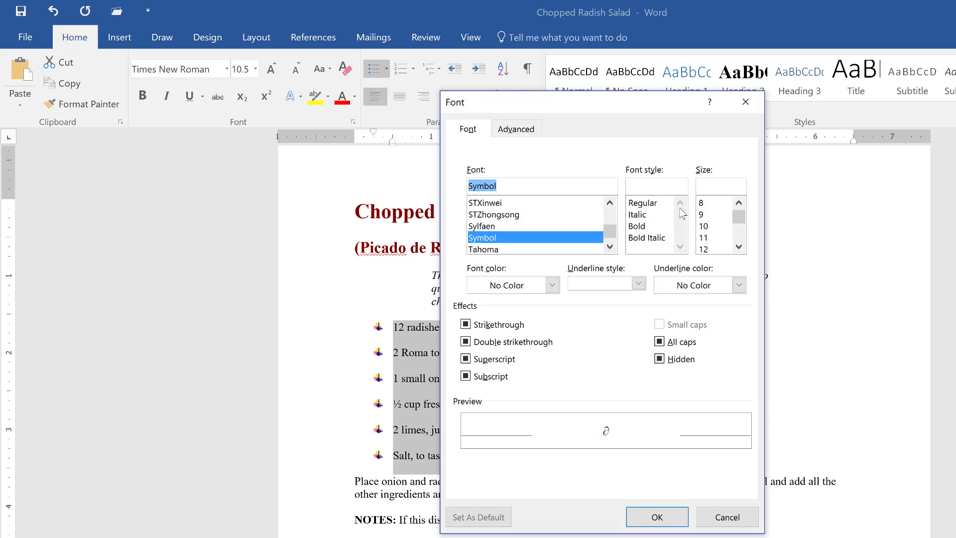
{"action": "left_click", "coordinate": [649, 226]}
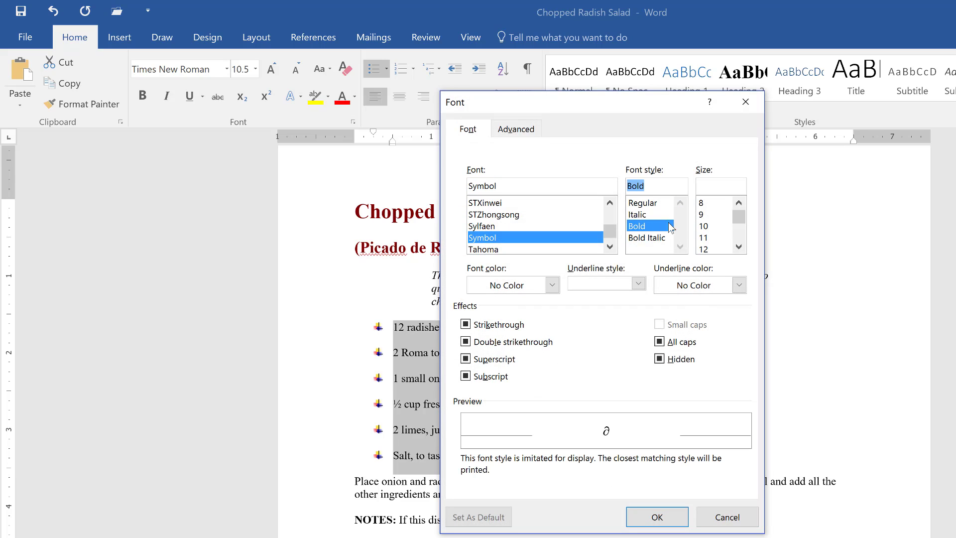
{"action": "left_click", "coordinate": [721, 252]}
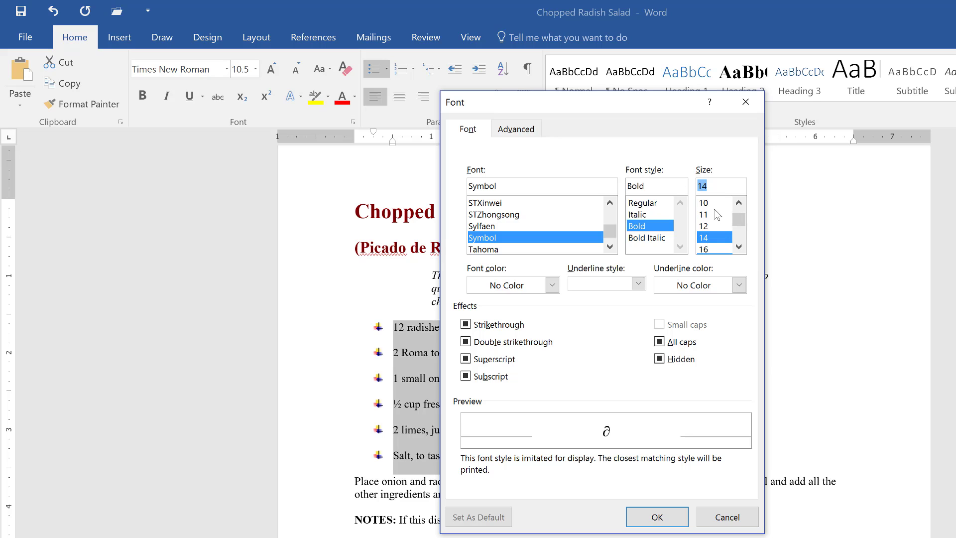
{"action": "left_click", "coordinate": [551, 289]}
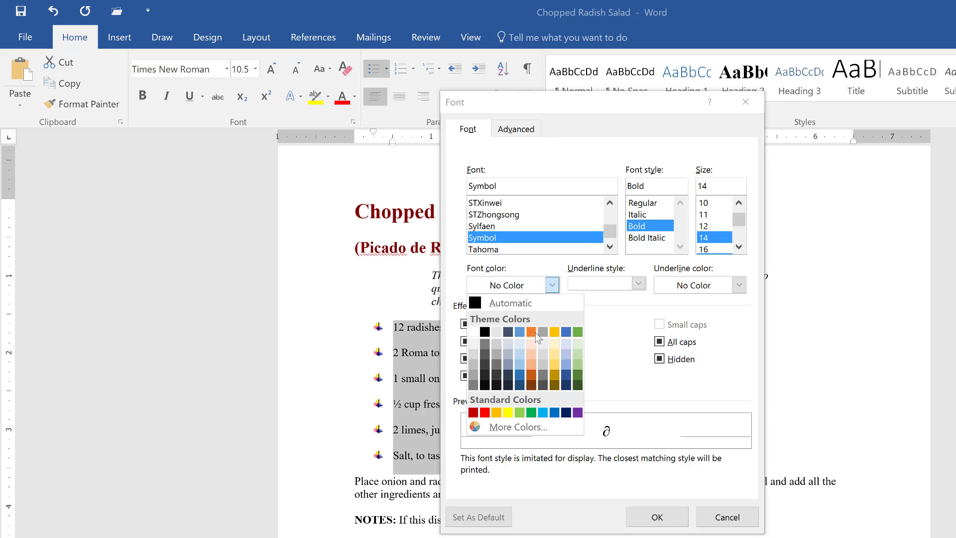
{"action": "left_click", "coordinate": [536, 333]}
{"action": "left_click", "coordinate": [658, 516]}
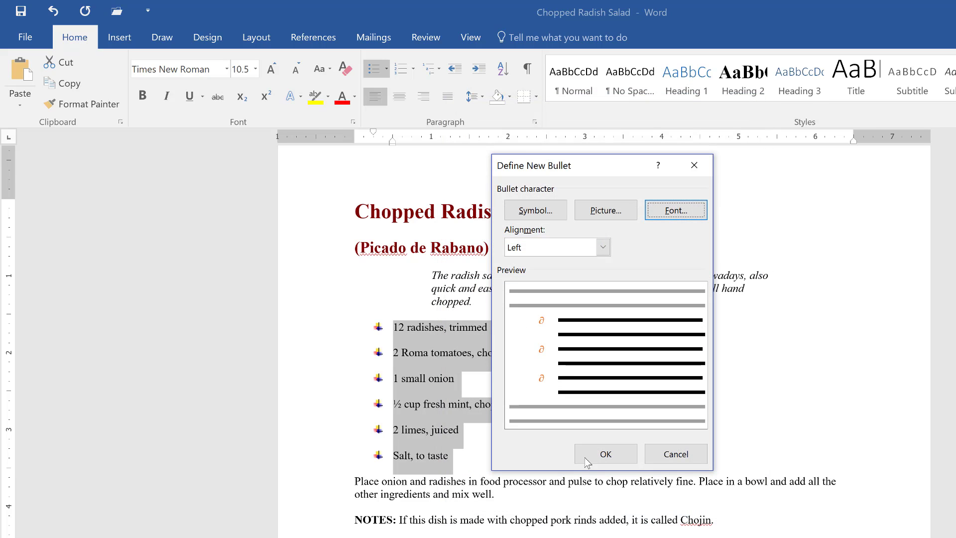
{"action": "left_click", "coordinate": [604, 455]}
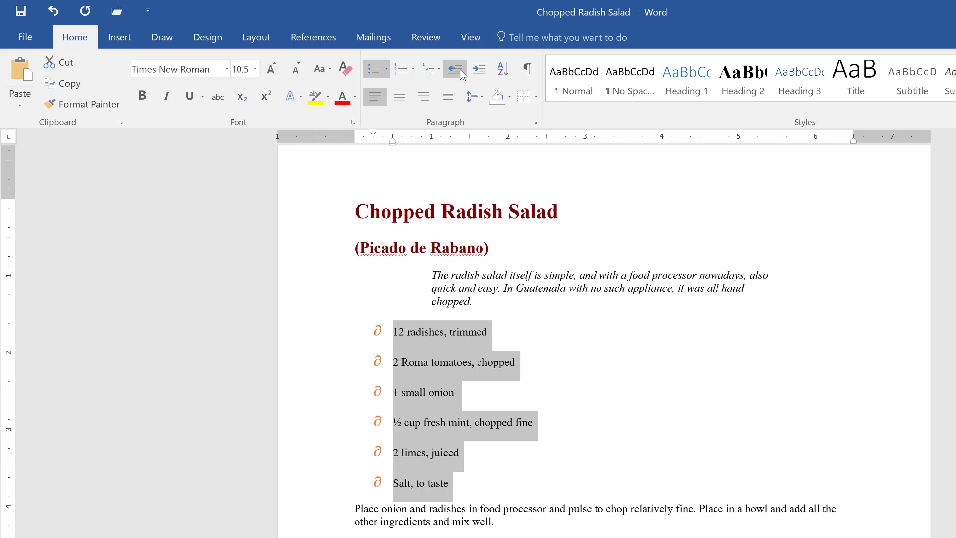
Step: Apply 1. 2. 3. numbering to the ingredient list
{"action": "left_click", "coordinate": [413, 69]}
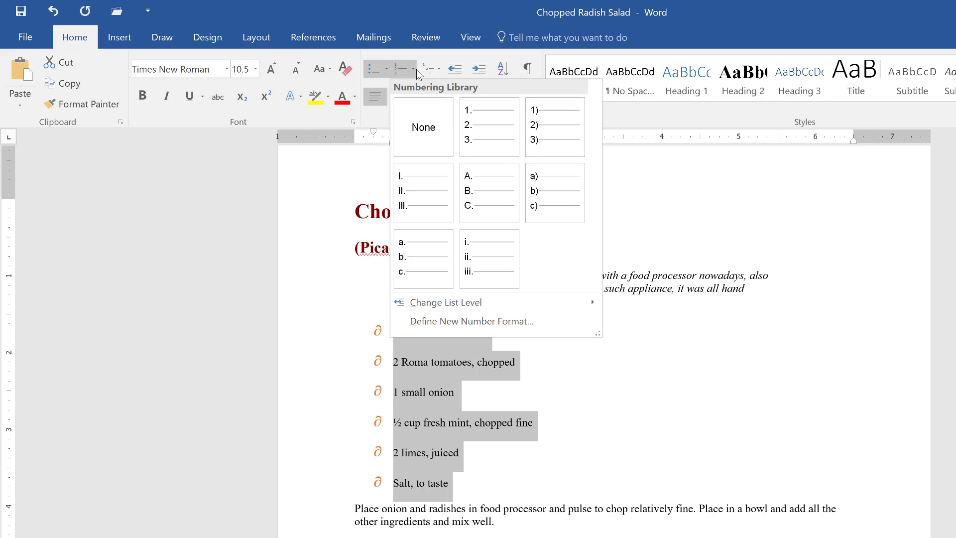
{"action": "left_click", "coordinate": [484, 132]}
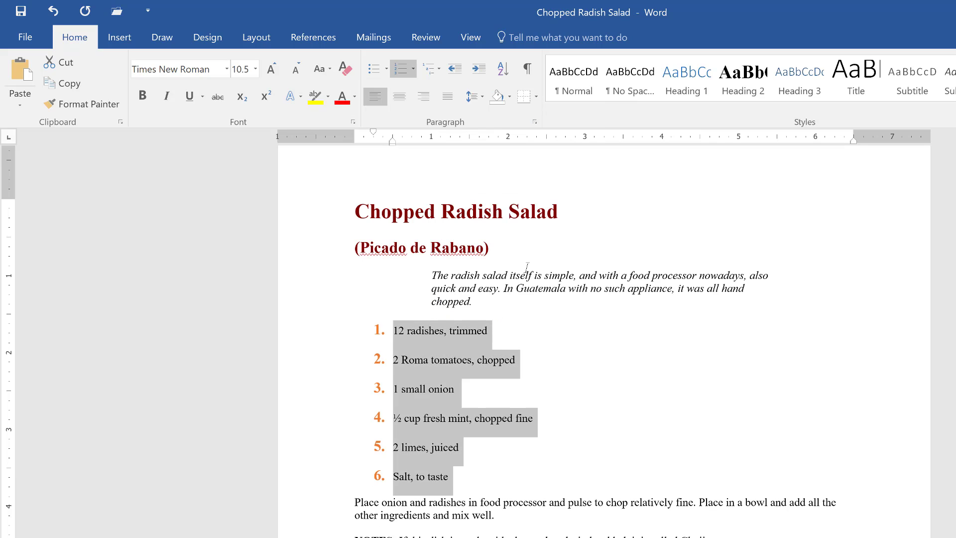
Step: Apply the 1) a) i) multilevel list to the ingredient list
{"action": "left_click", "coordinate": [440, 72]}
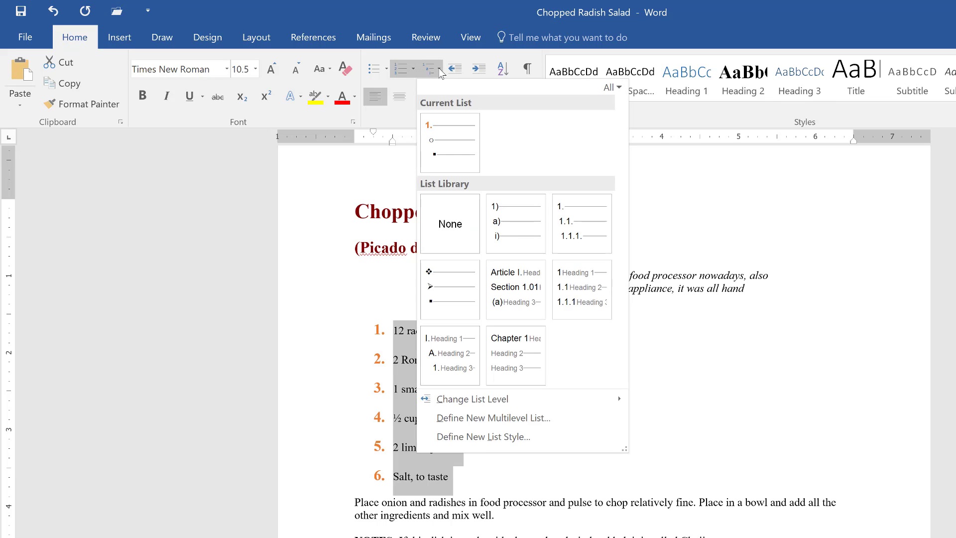
{"action": "mouse_move", "coordinate": [519, 249]}
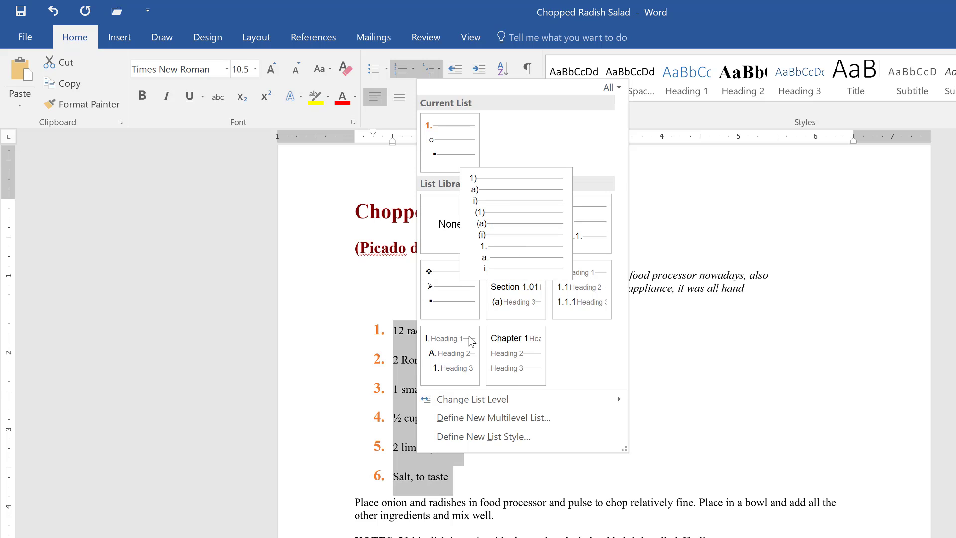
{"action": "mouse_move", "coordinate": [576, 222]}
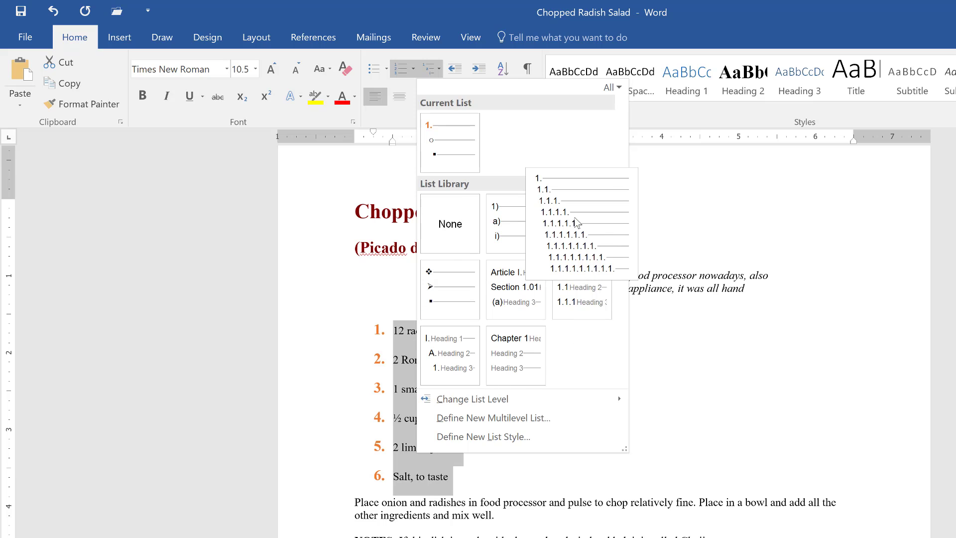
{"action": "left_click", "coordinate": [515, 223]}
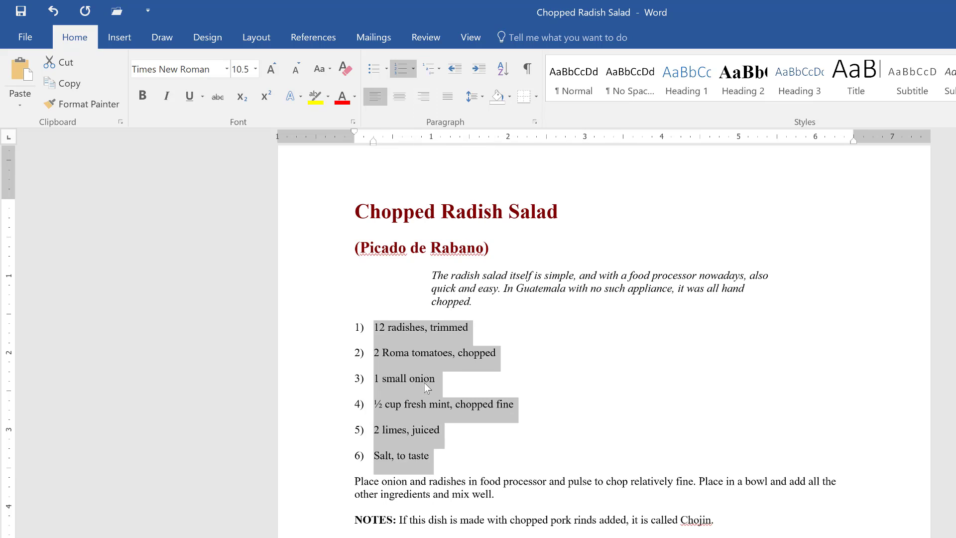
Step: Demote the second ingredient one list level and promote it back
{"action": "left_click", "coordinate": [399, 355]}
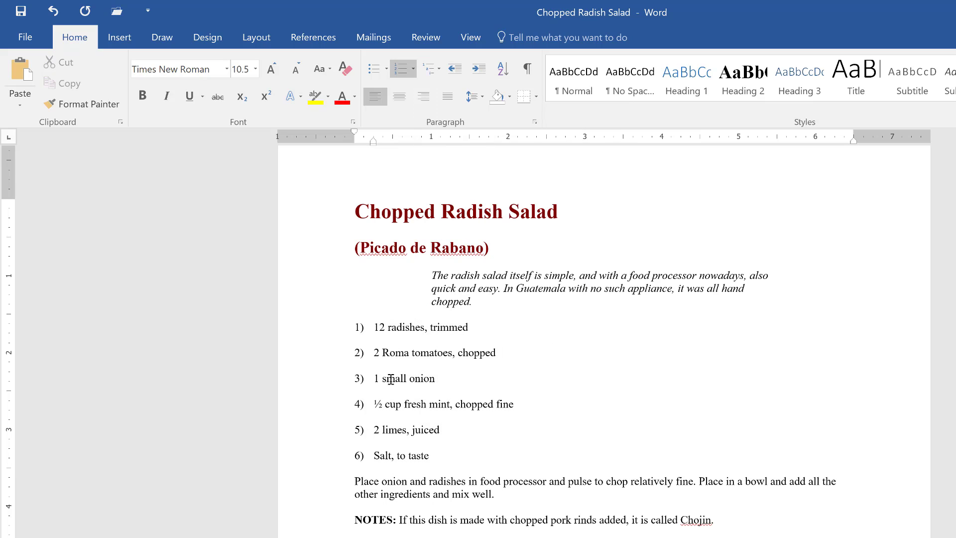
{"action": "key", "text": "Tab"}
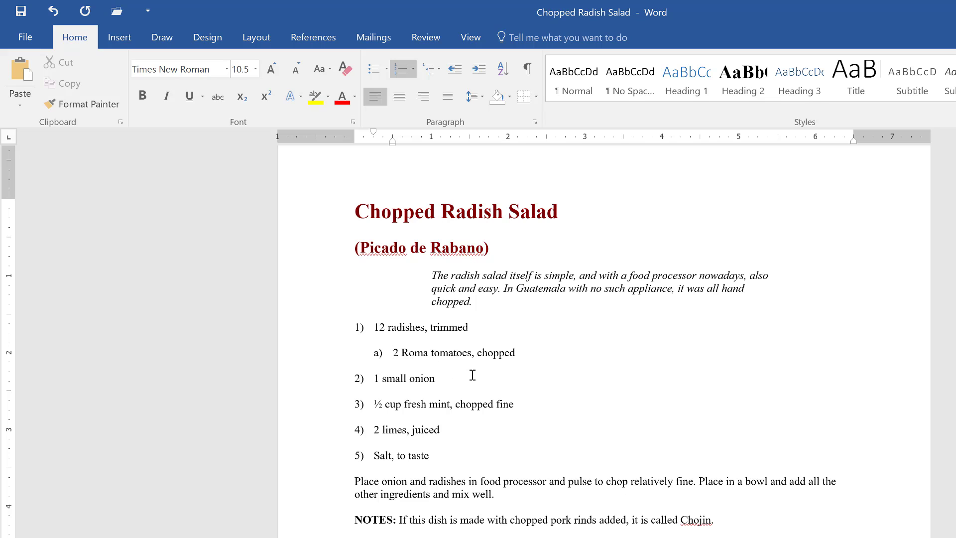
{"action": "key", "text": "shift+Tab"}
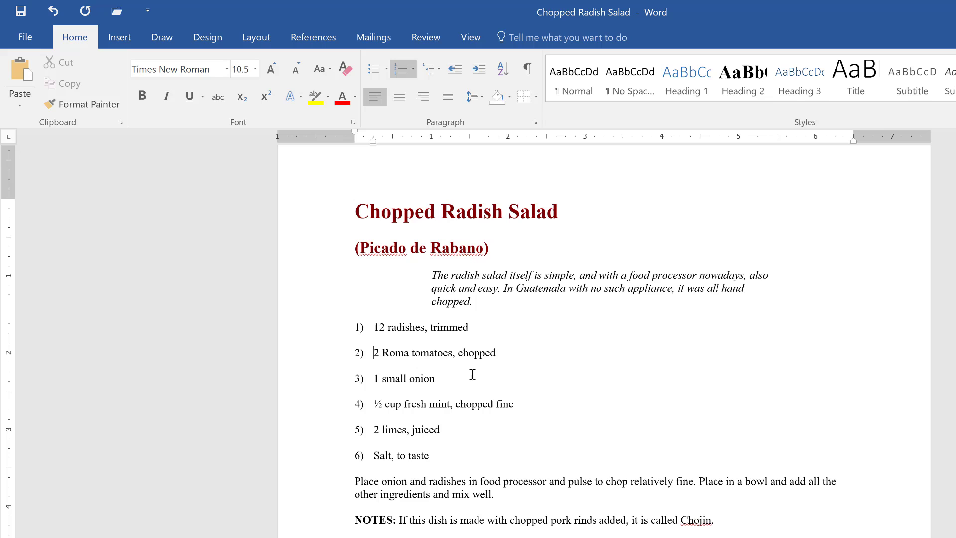
Step: Reapply the orange ∂ bullets to the ingredient list and show formatting marks
{"action": "left_click", "coordinate": [374, 73]}
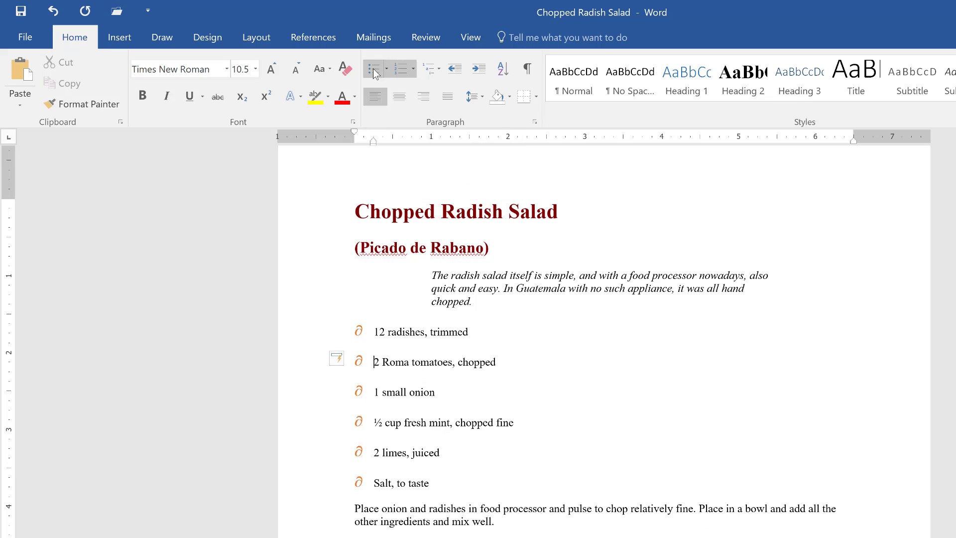
{"action": "scroll", "coordinate": [422, 354], "scroll_direction": "down", "scroll_amount": 4}
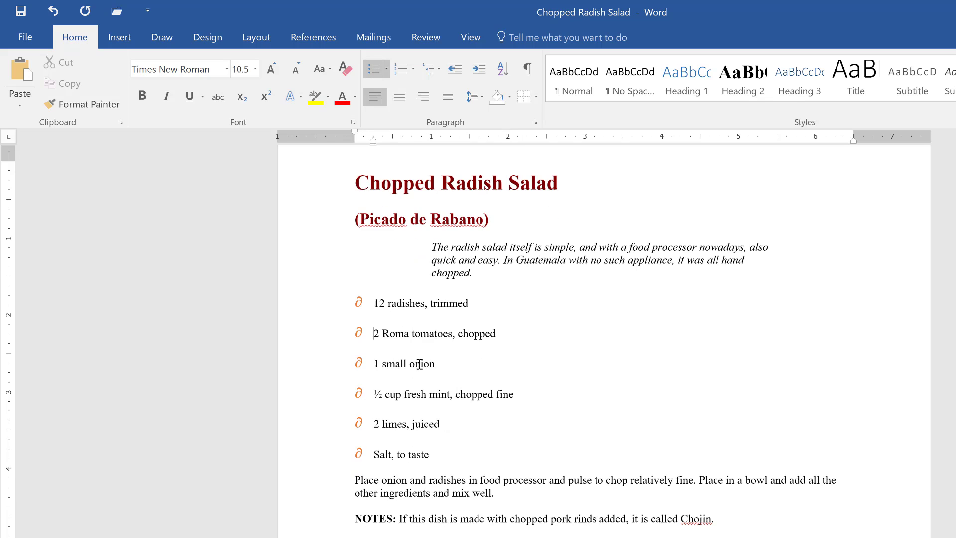
{"action": "scroll", "coordinate": [420, 321], "scroll_direction": "up", "scroll_amount": 2}
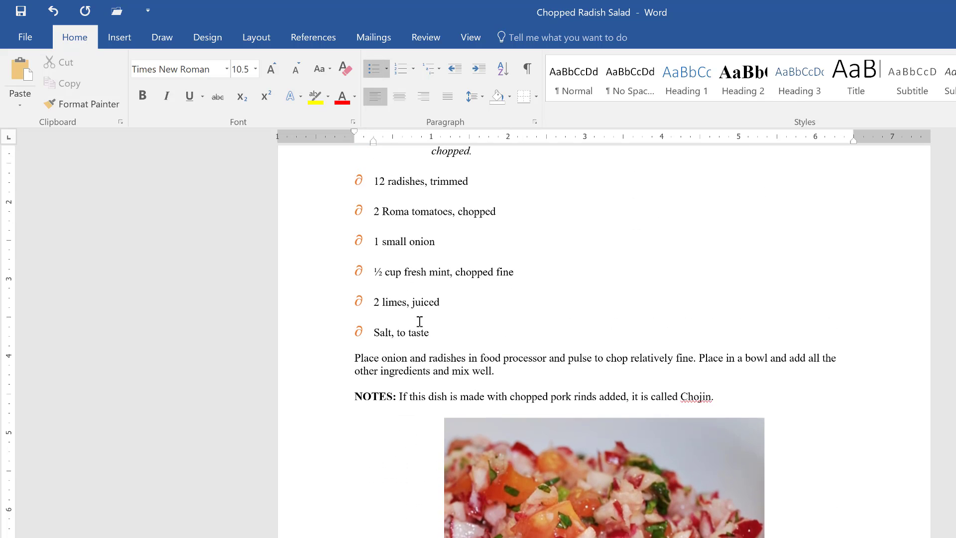
{"action": "left_click", "coordinate": [528, 73]}
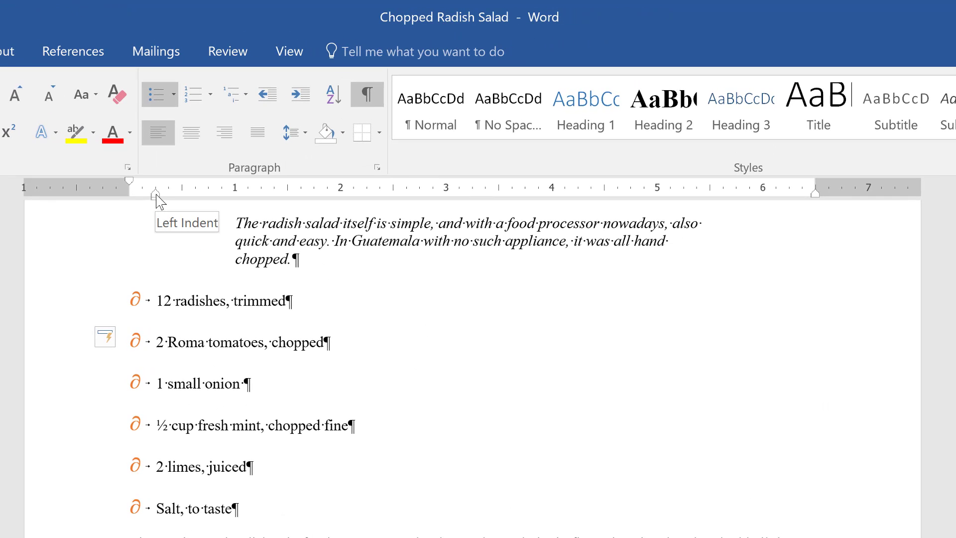
{"action": "left_click", "coordinate": [152, 305]}
Step: Place the cursor in the introduction paragraph to adjust its left indent on the ruler
{"action": "scroll", "coordinate": [152, 305], "scroll_direction": "up", "scroll_amount": 7}
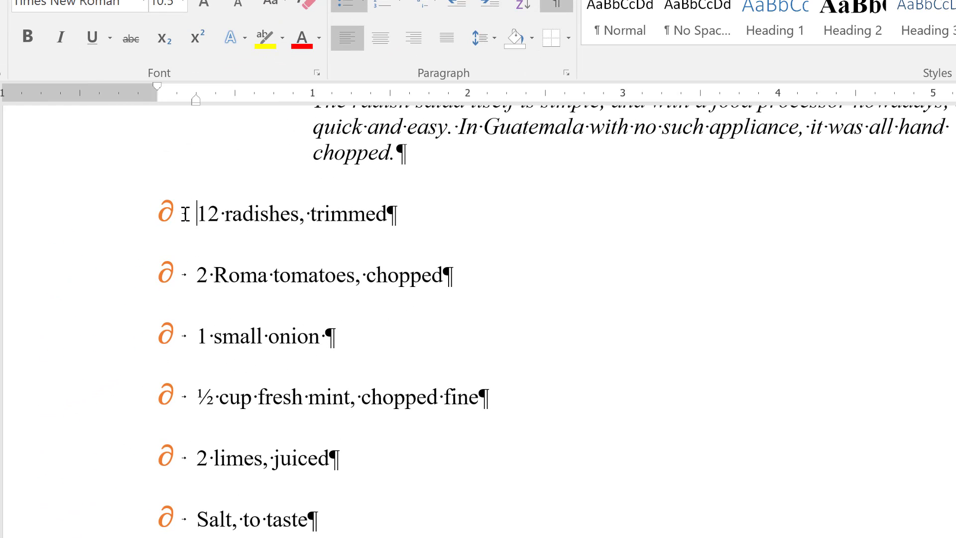
{"action": "mouse_move", "coordinate": [196, 214]}
{"action": "scroll", "coordinate": [256, 349], "scroll_direction": "up", "scroll_amount": 1}
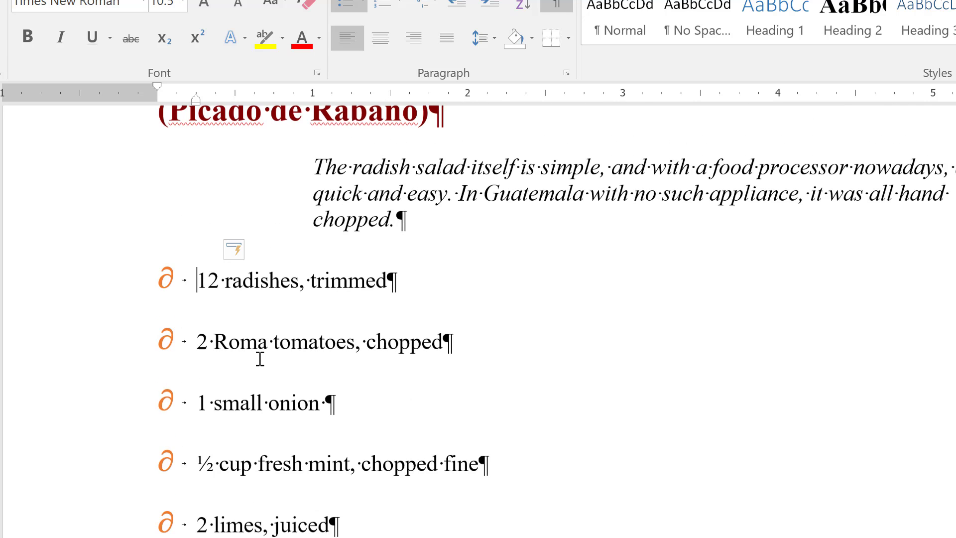
{"action": "scroll", "coordinate": [259, 359], "scroll_direction": "up", "scroll_amount": 2}
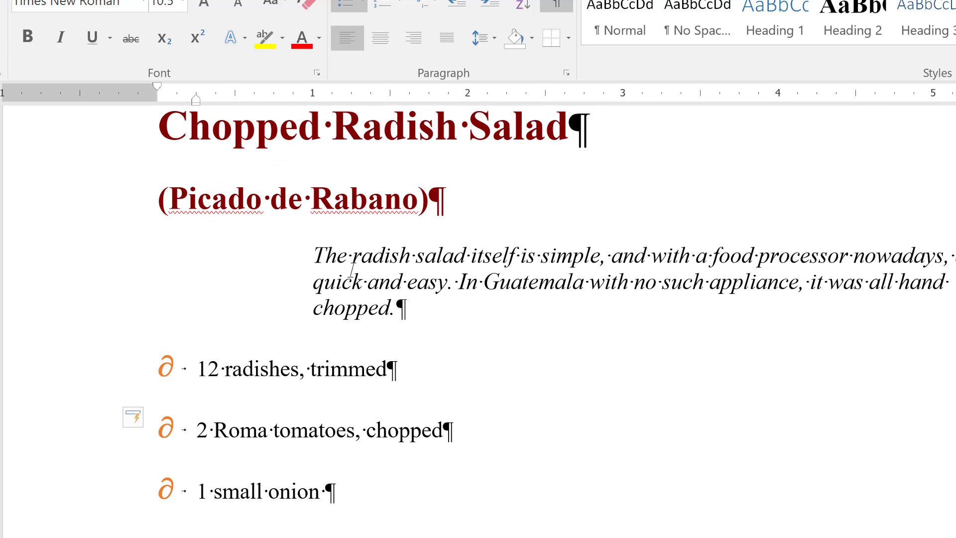
{"action": "left_click", "coordinate": [351, 269]}
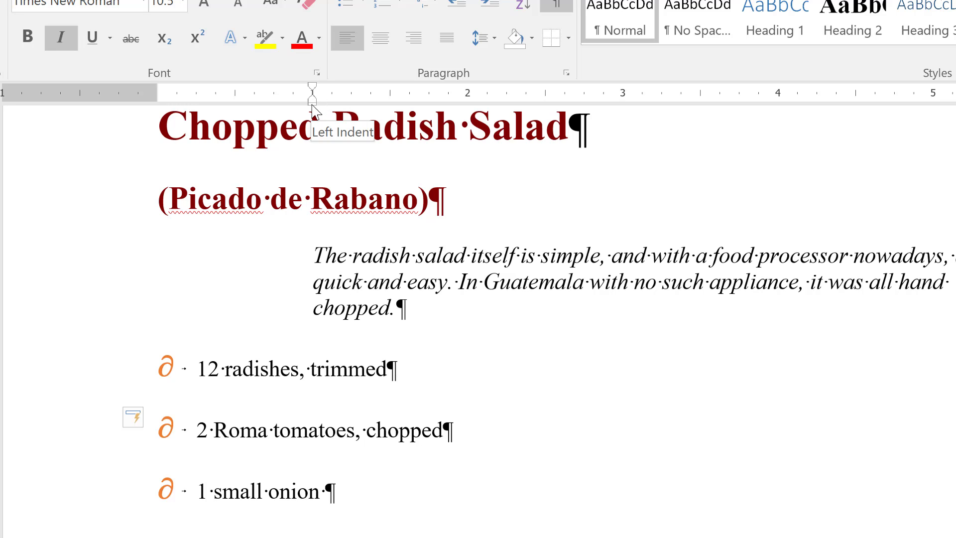